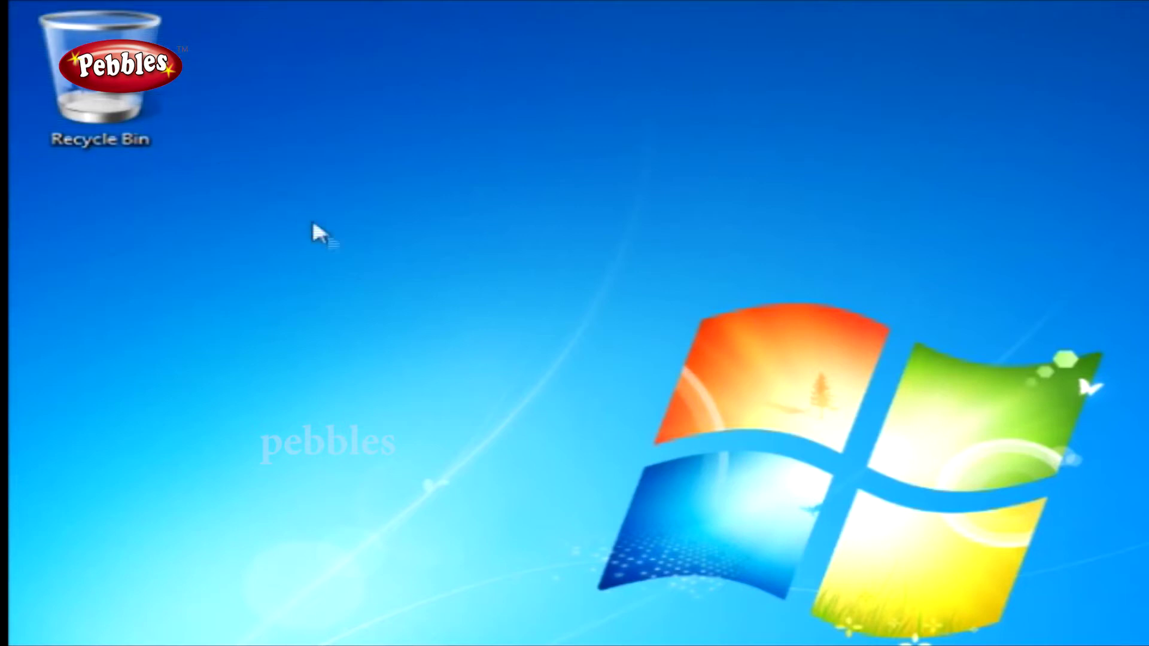
# Create a new folder on the desktop and keep its default name
pyautogui.rightClick(336, 241)
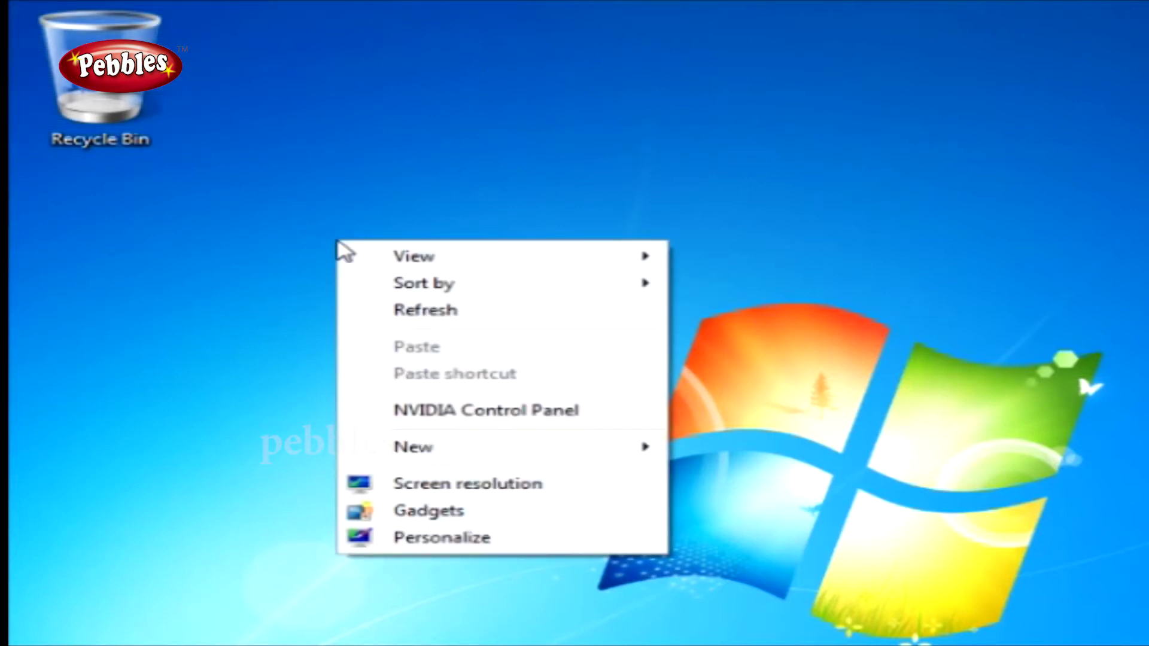
pyautogui.moveTo(441, 454)
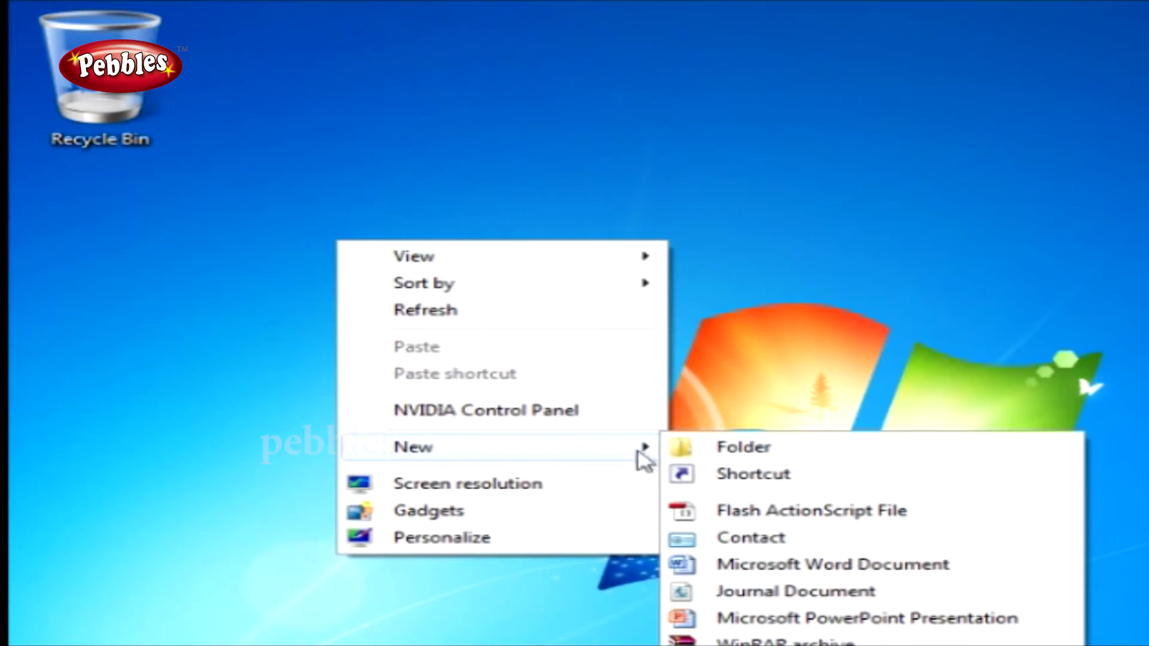
pyautogui.click(749, 448)
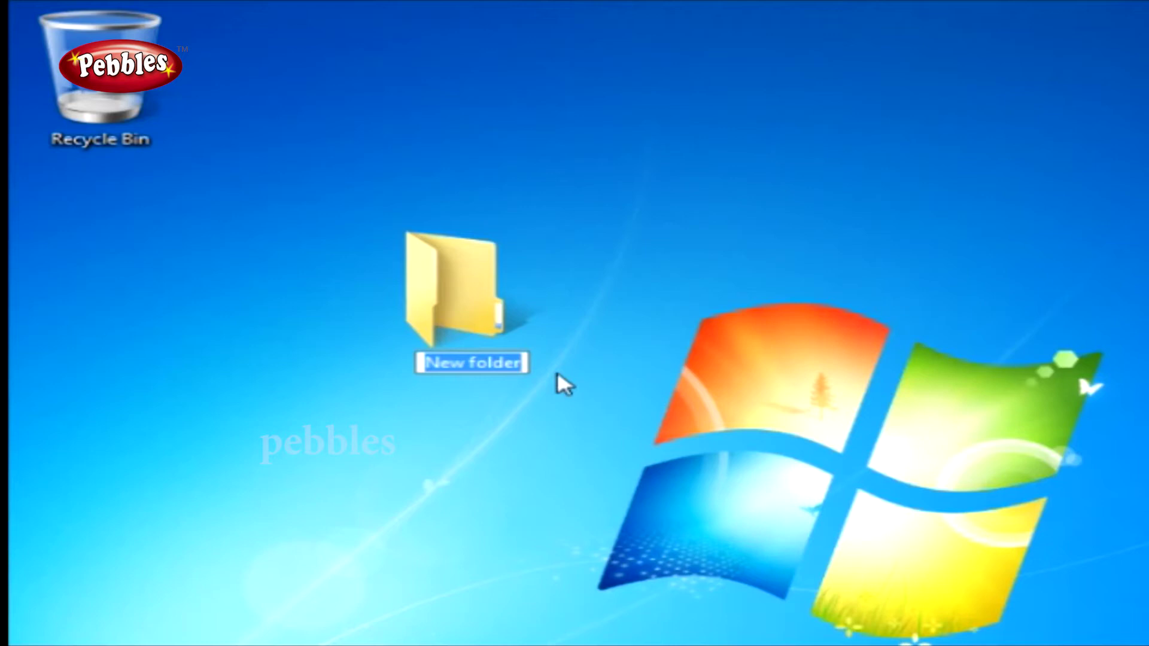
pyautogui.press('Return')
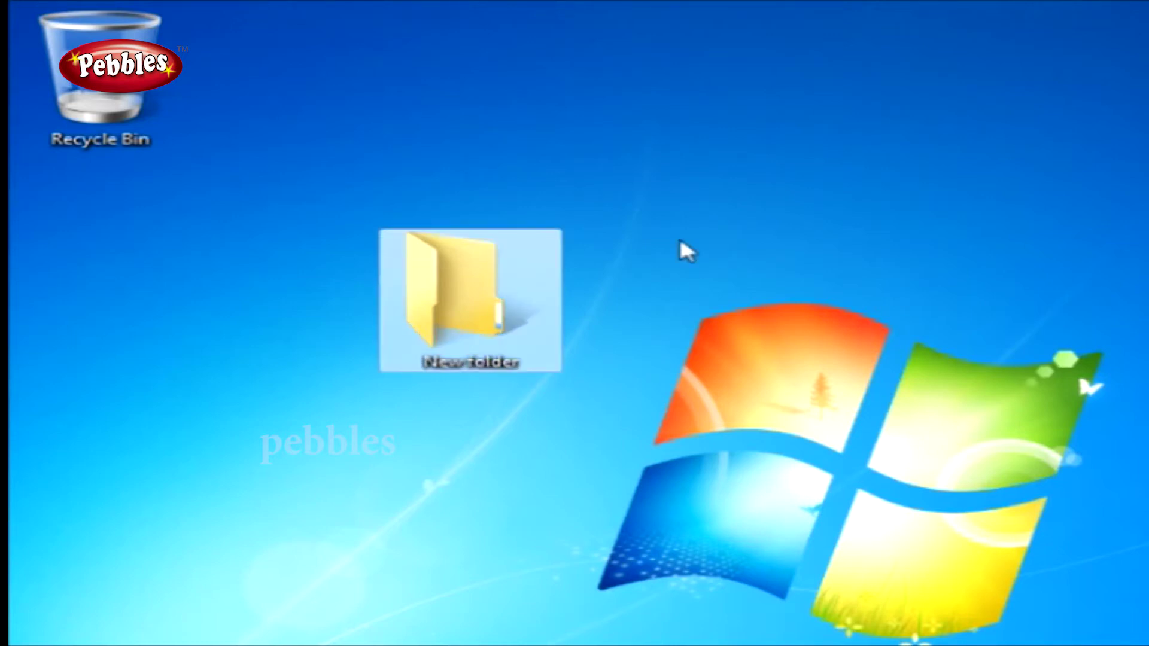
pyautogui.moveTo(452, 307); pyautogui.dragTo(137, 90)
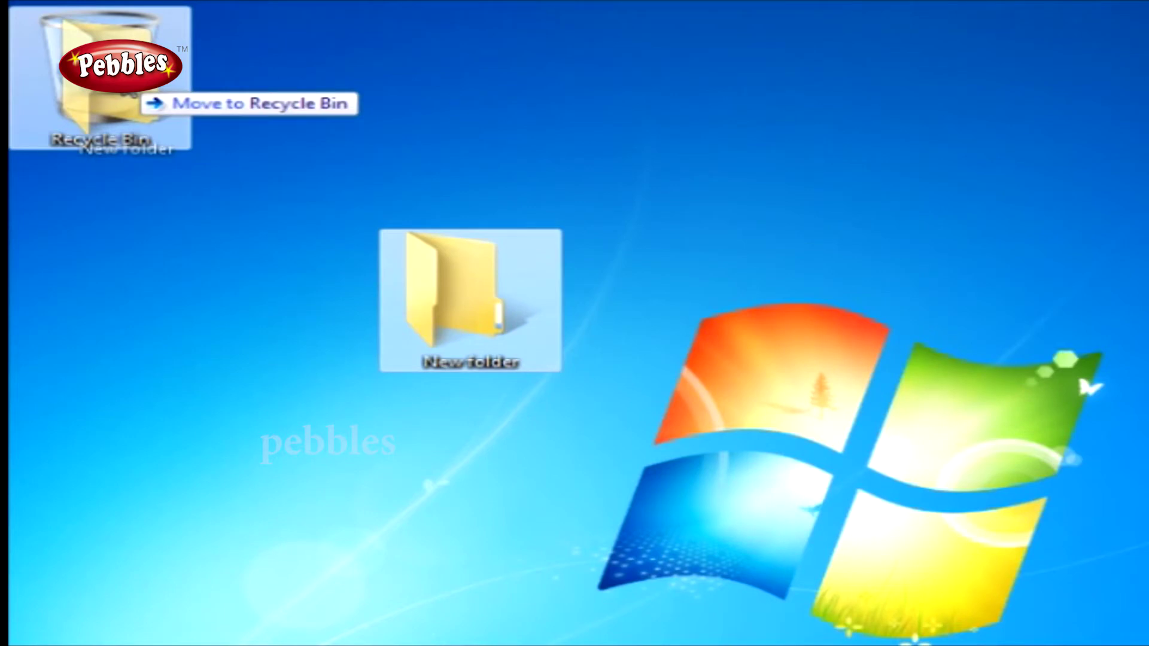
pyautogui.moveTo(126, 81); pyautogui.dragTo(179, 119)
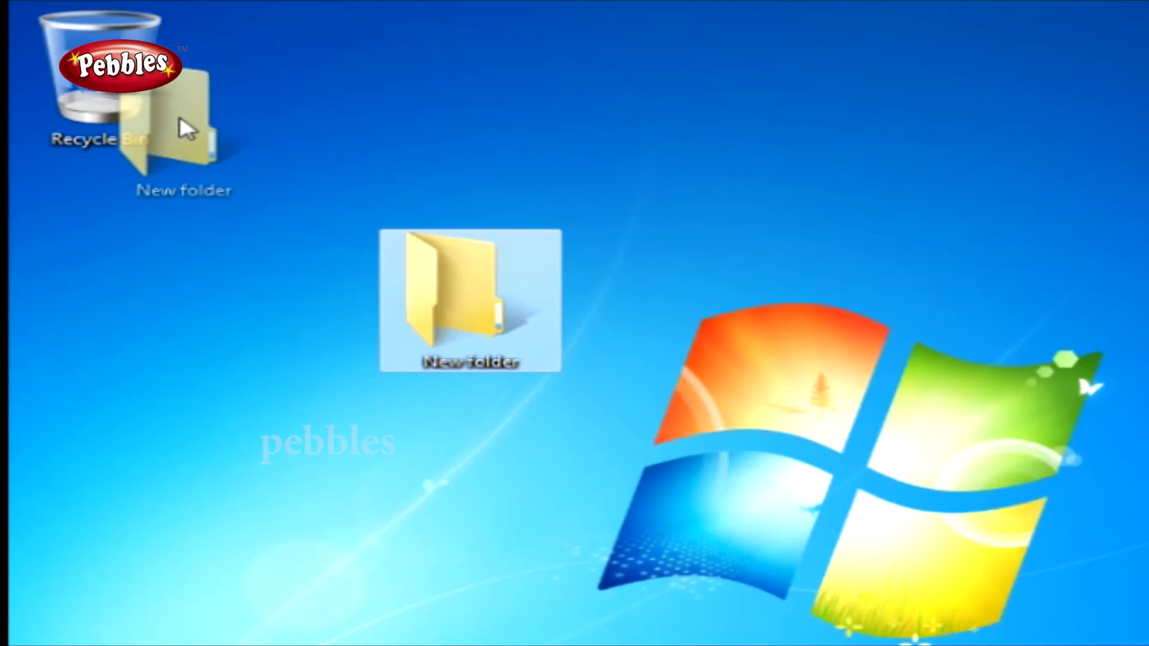
pyautogui.moveTo(187, 127); pyautogui.dragTo(465, 299)
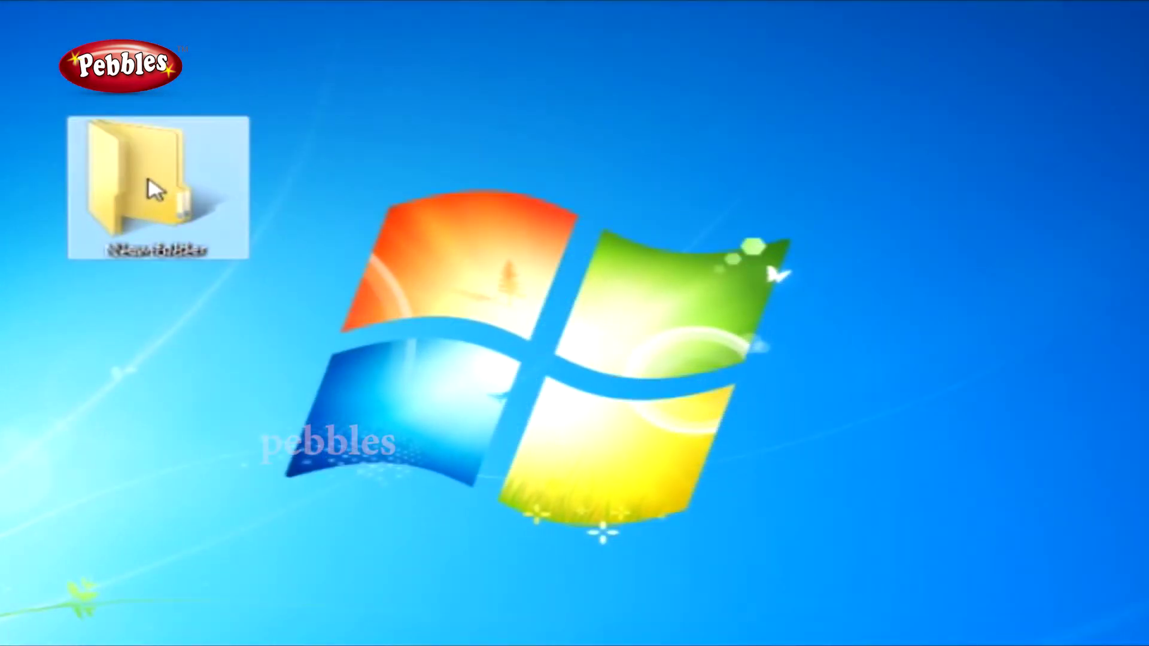
# Delete the New folder from the desktop and confirm moving it to the Recycle Bin
pyautogui.press('Delete')
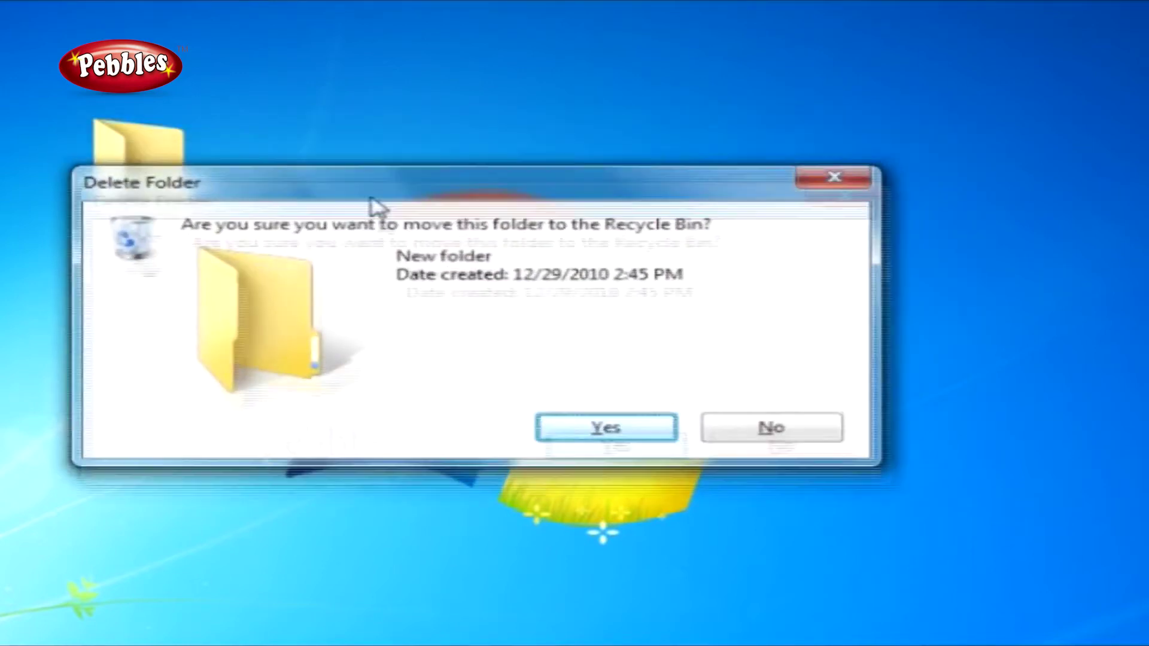
pyautogui.moveTo(371, 206); pyautogui.dragTo(428, 173)
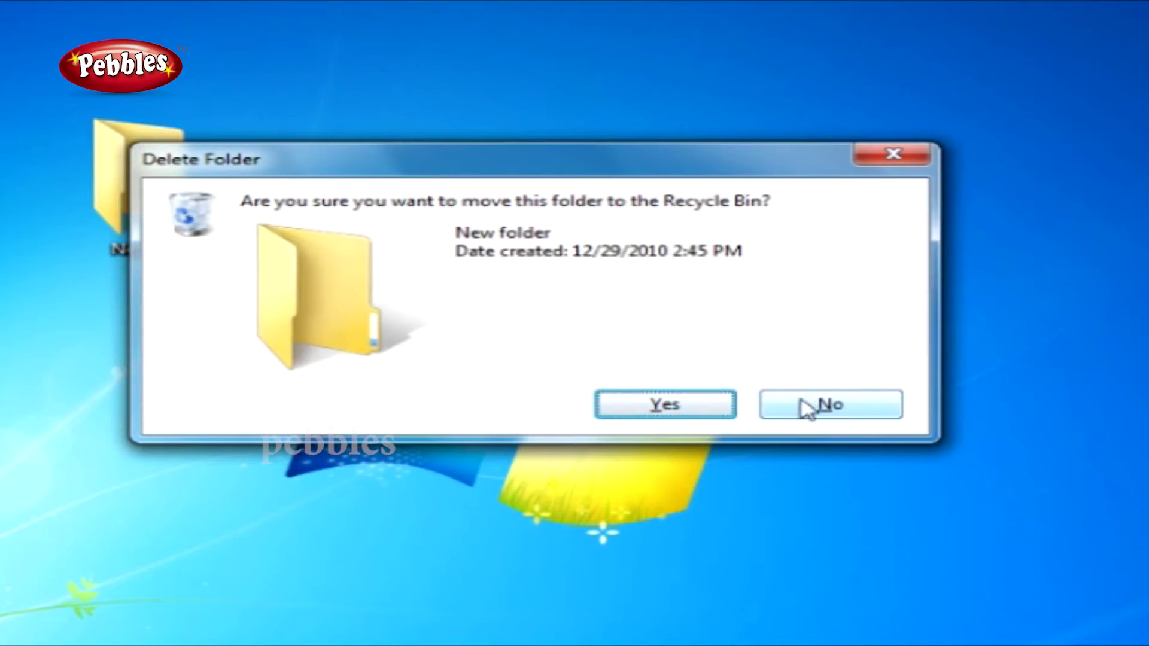
pyautogui.click(673, 409)
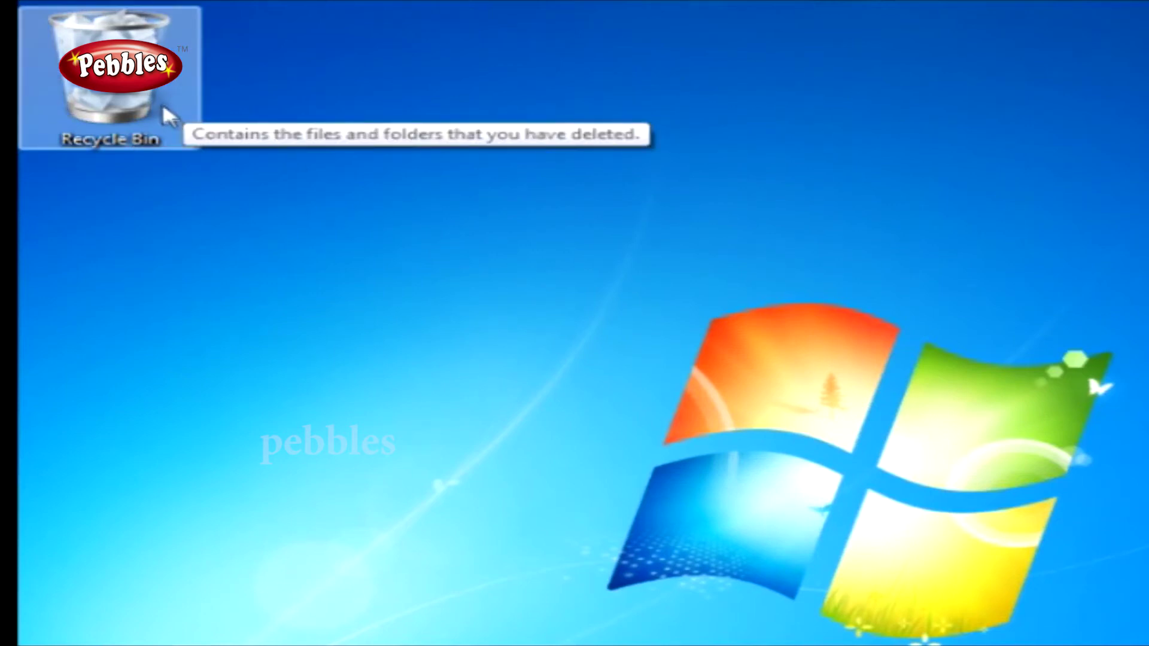
# Restore New folder from the Recycle Bin to the desktop and close the bin's window
pyautogui.doubleClick(155, 97)
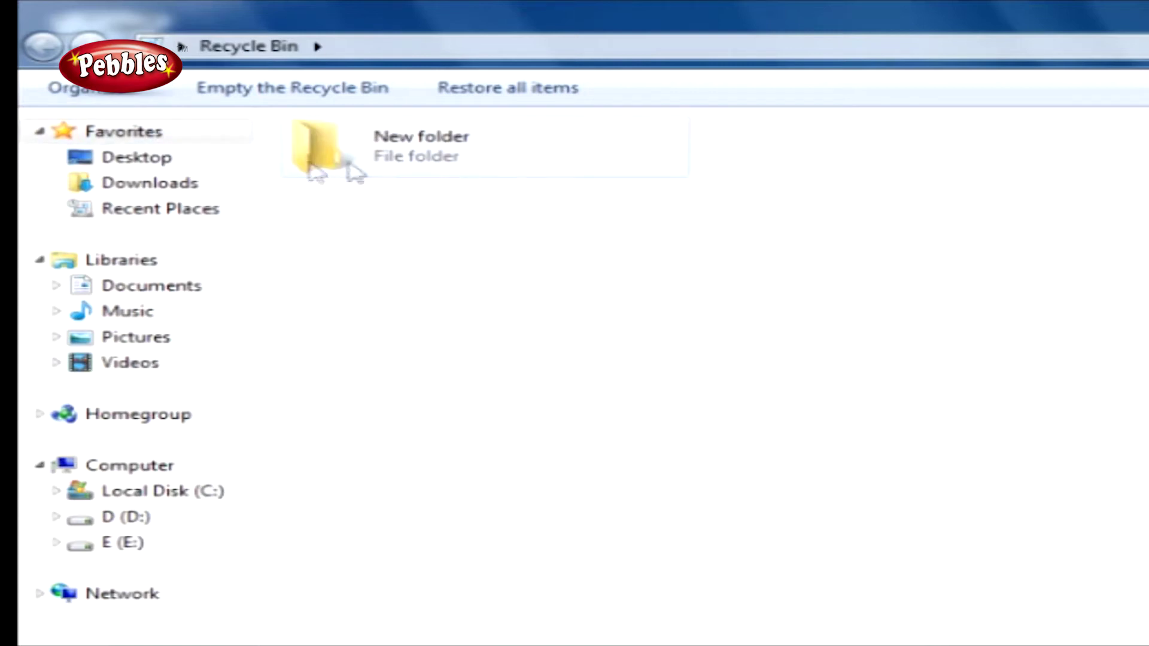
pyautogui.rightClick(411, 143)
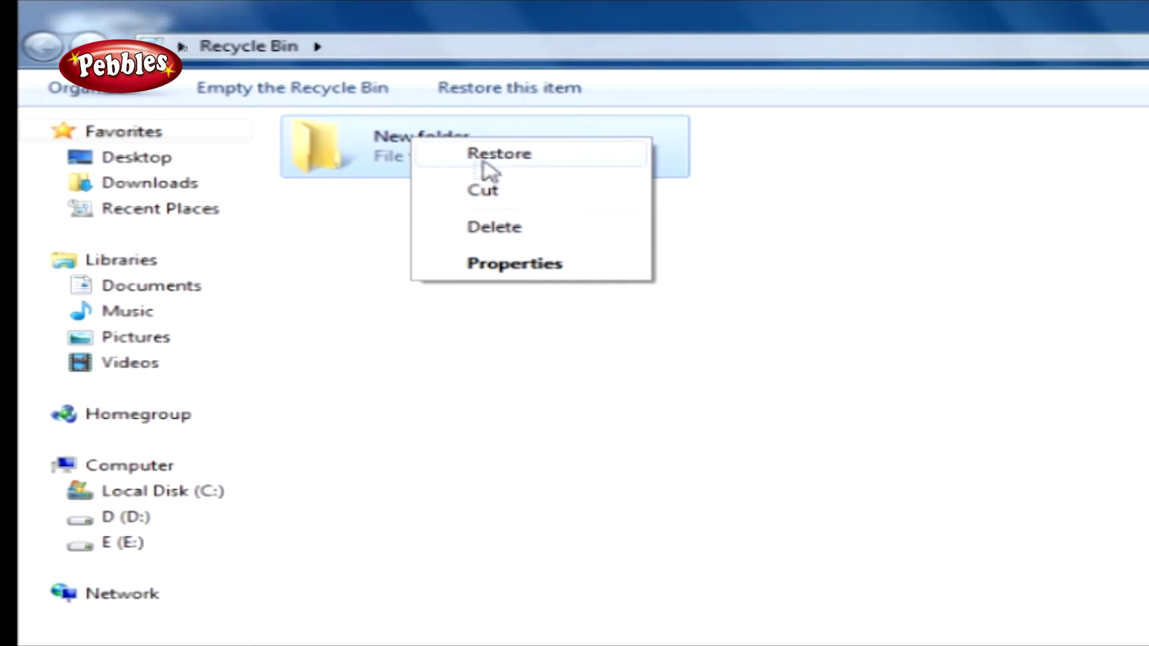
pyautogui.click(546, 159)
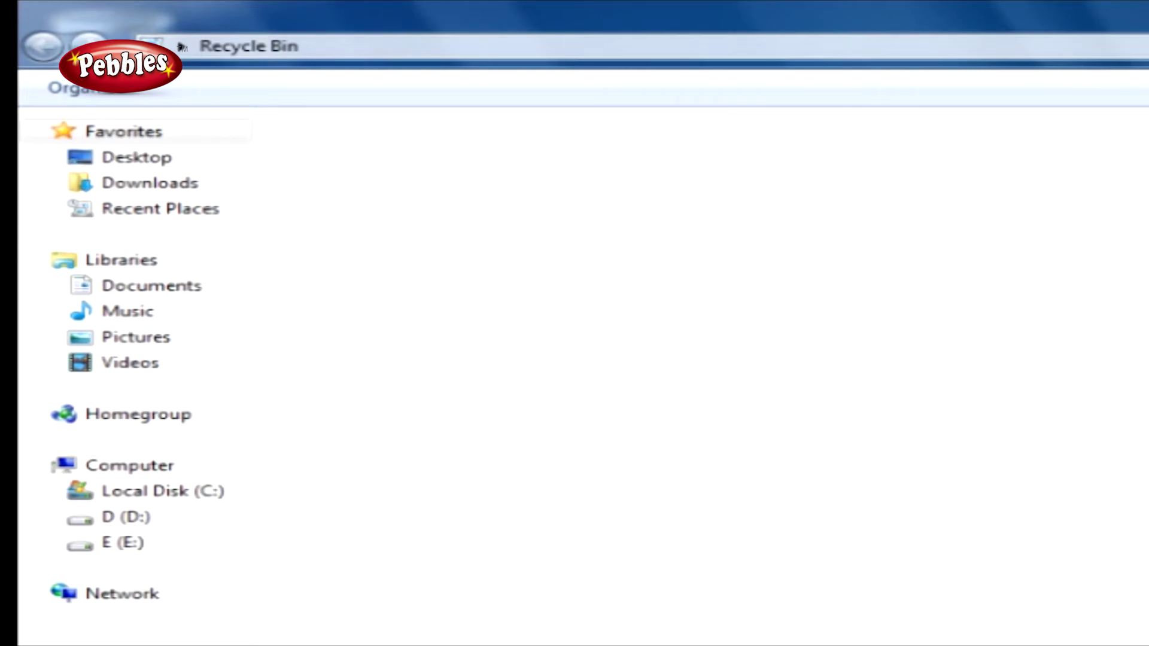
pyautogui.hotkey('alt', 'F4')
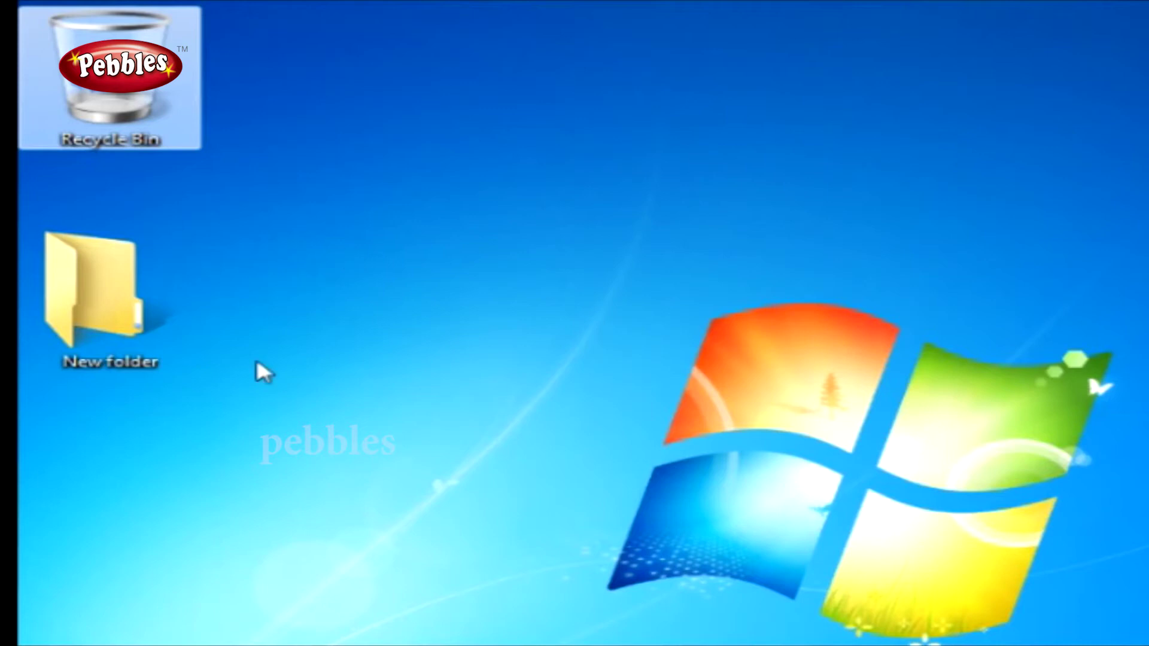
# Move the restored New folder into the Recycle Bin and empty the bin, confirming the permanent deletion
pyautogui.moveTo(108, 309)
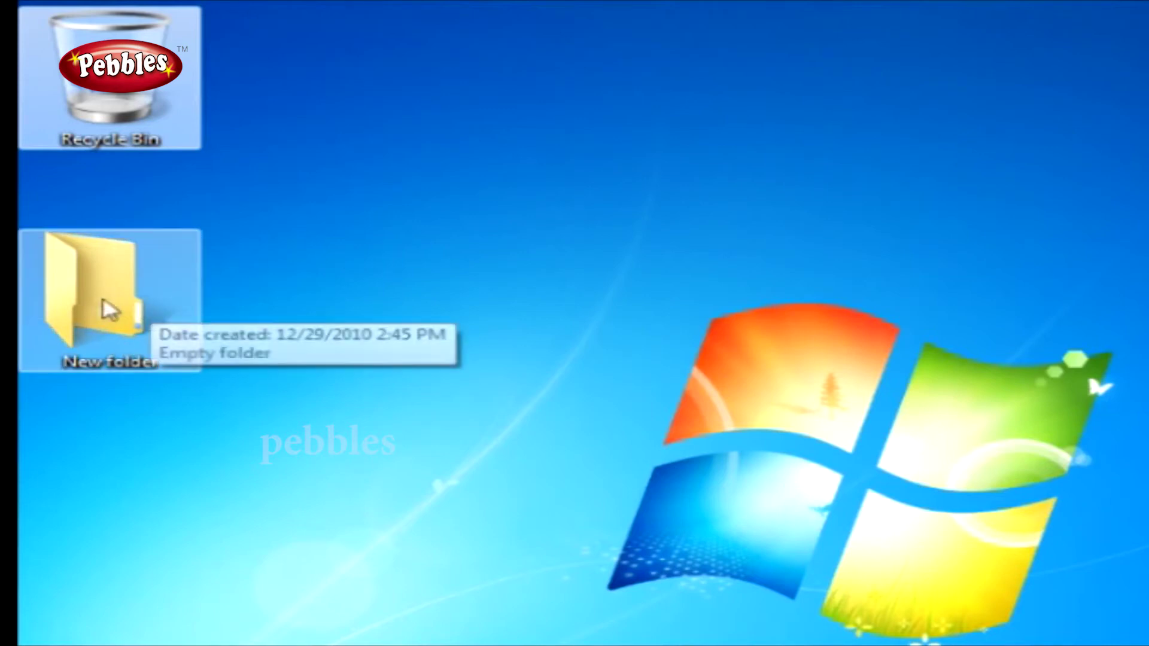
pyautogui.moveTo(126, 299); pyautogui.dragTo(159, 108)
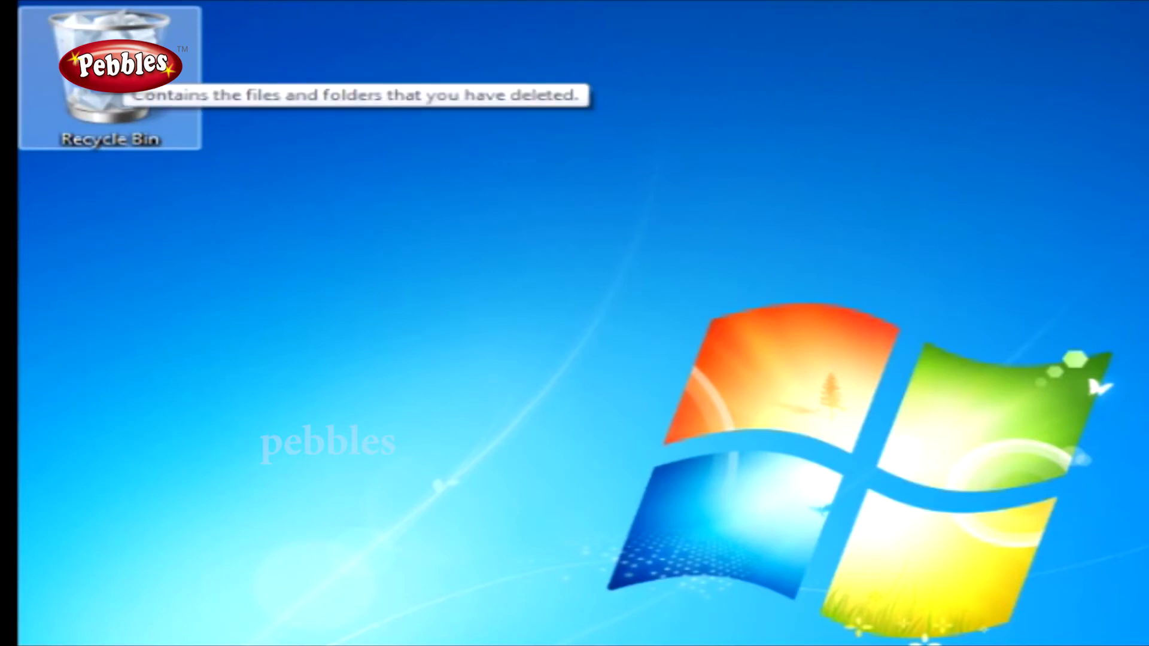
pyautogui.rightClick(123, 61)
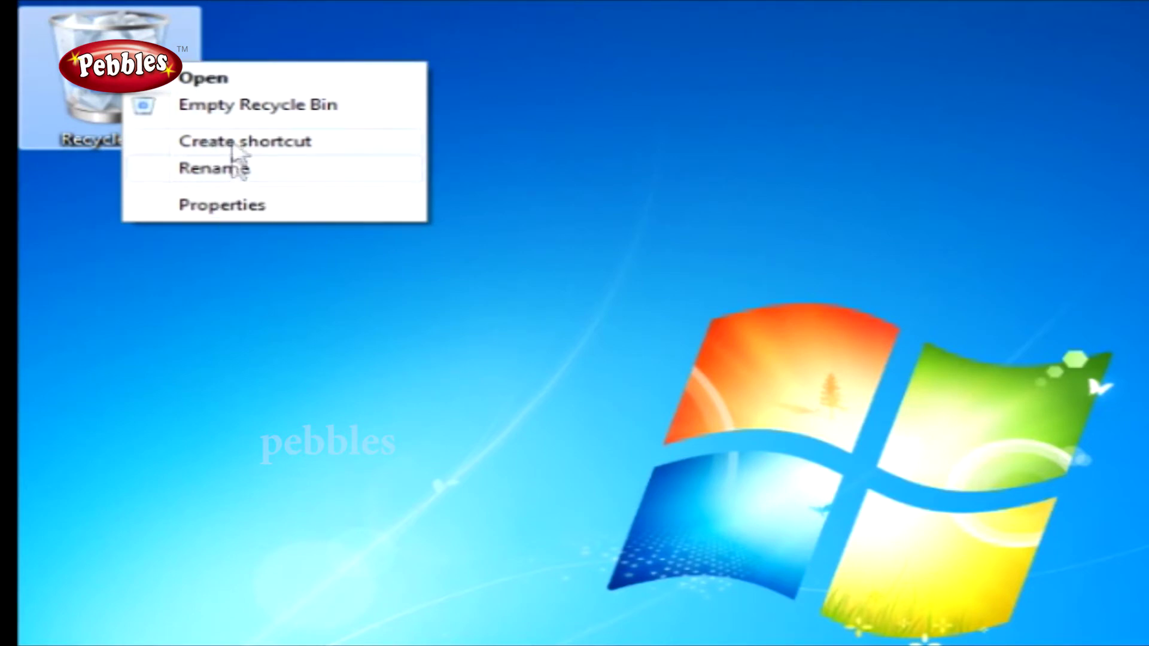
pyautogui.click(247, 107)
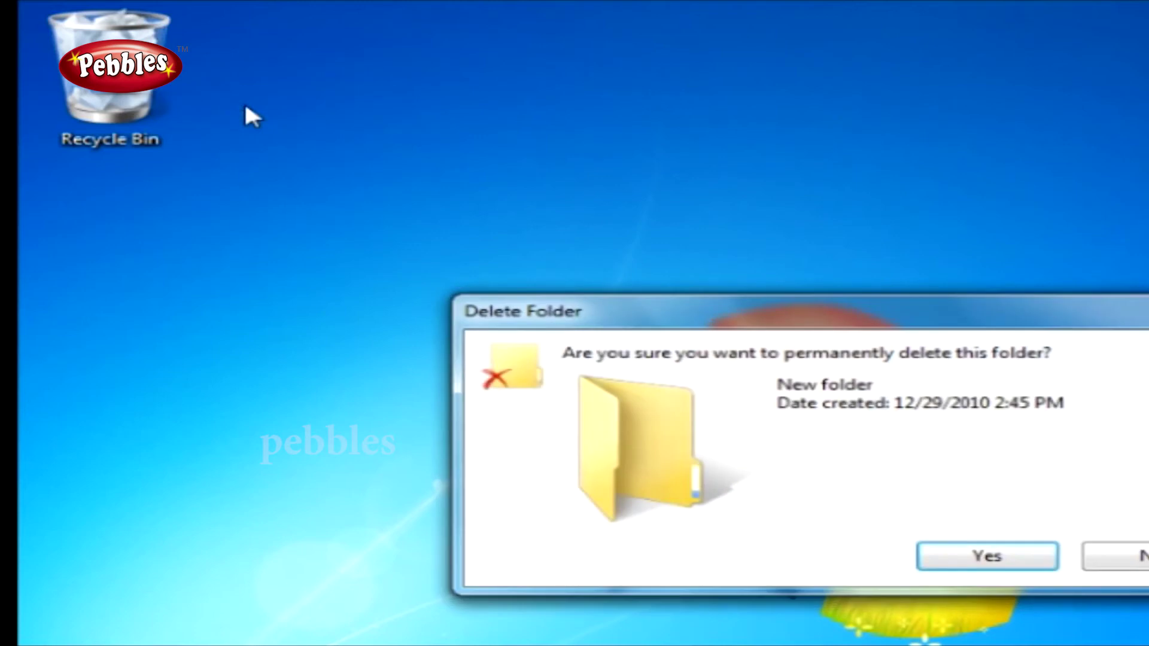
pyautogui.moveTo(838, 326); pyautogui.dragTo(757, 283)
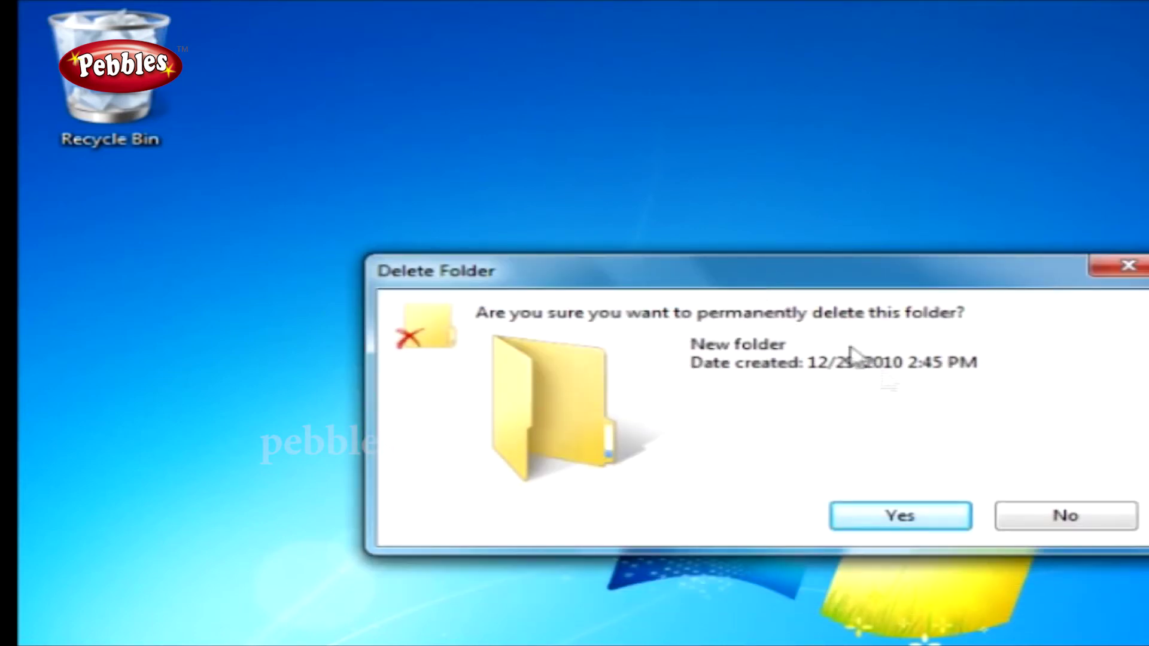
pyautogui.click(906, 526)
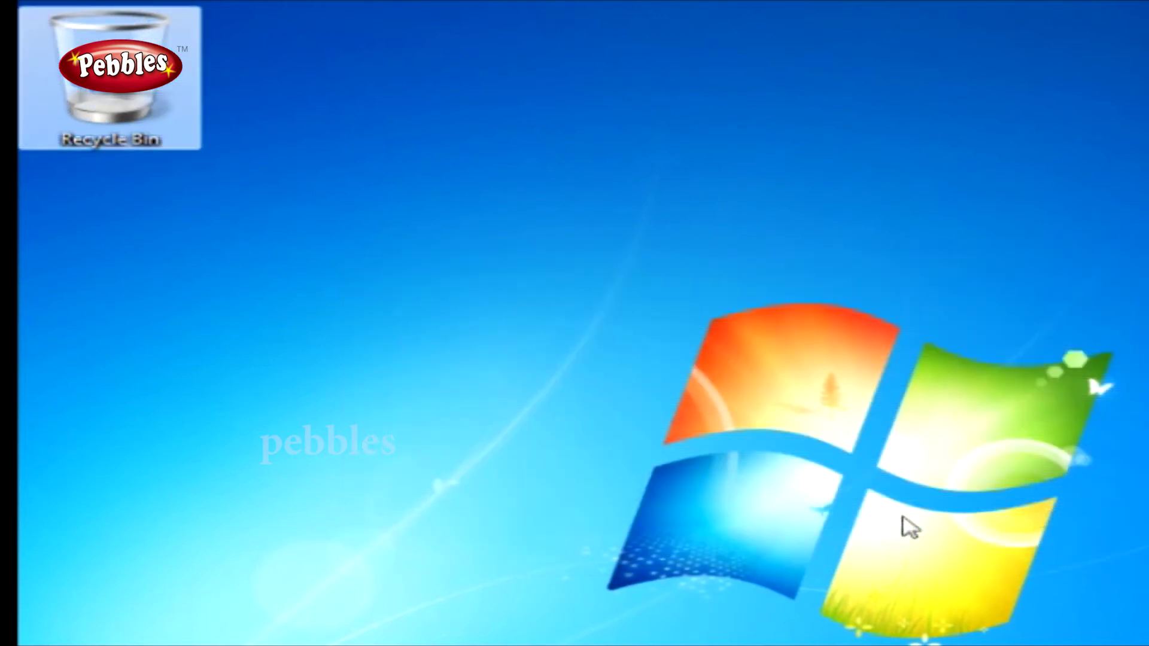
pyautogui.doubleClick(162, 105)
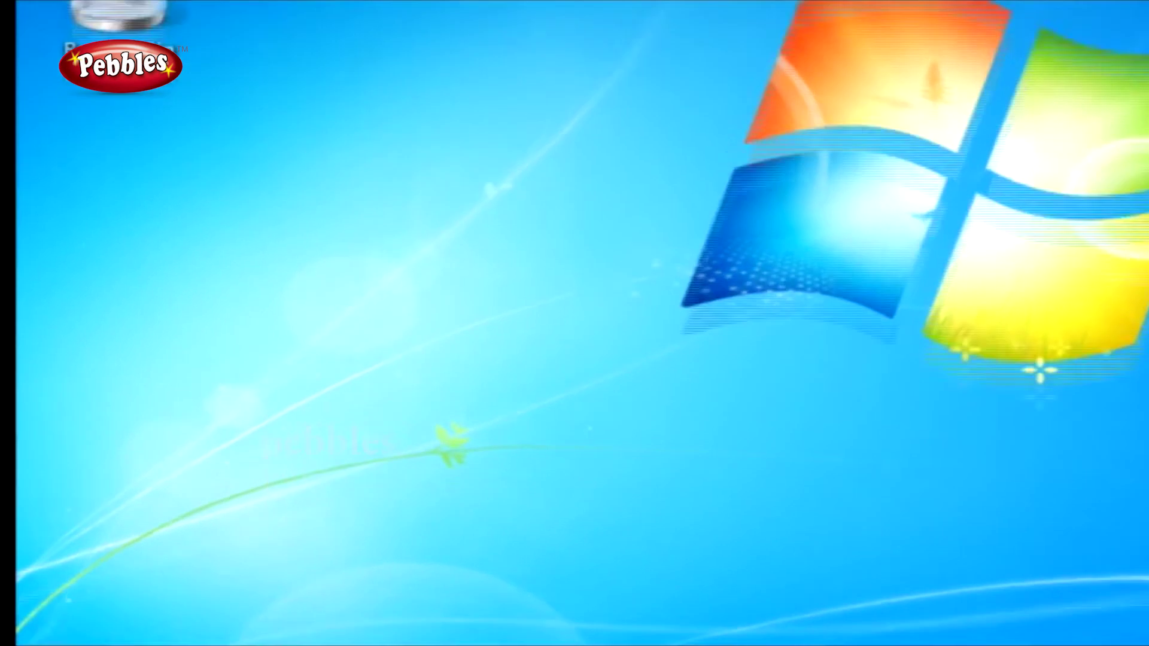
pyautogui.click(118, 359)
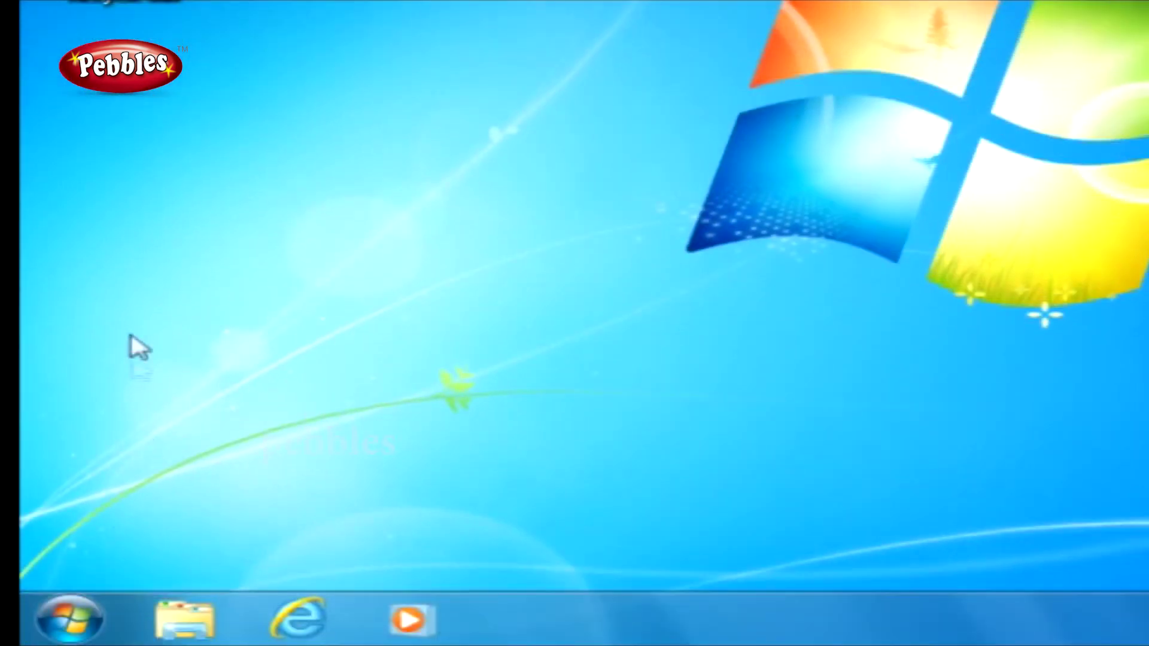
pyautogui.click(78, 621)
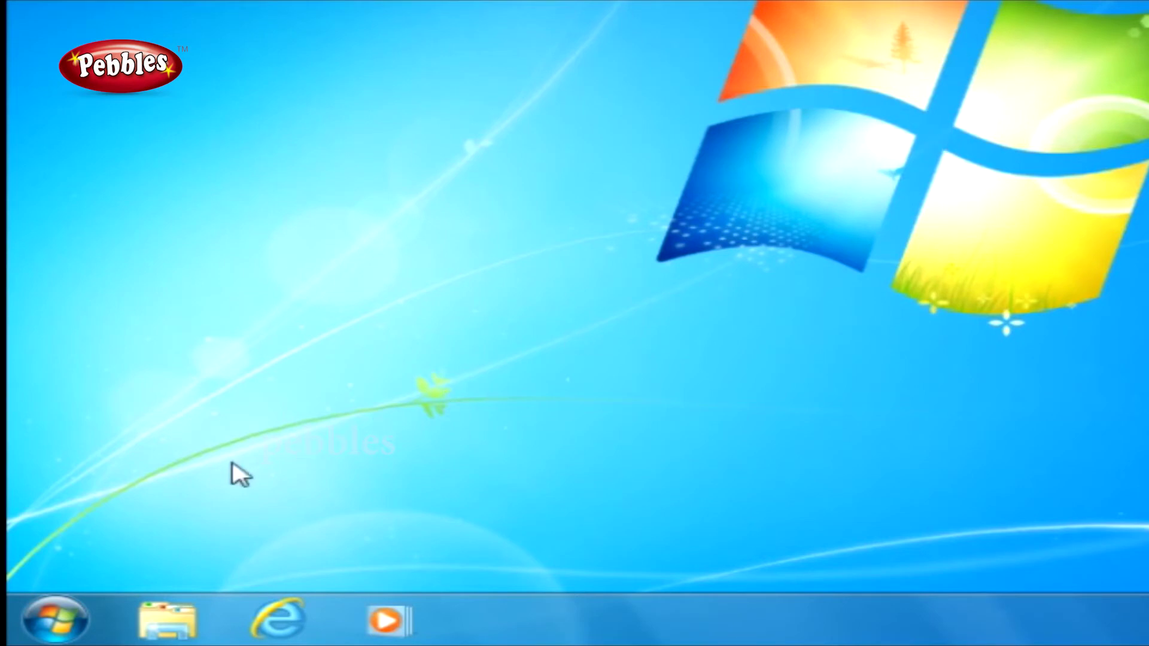
# Expand the Accessories group in the Start menu's full program list to locate Paint
pyautogui.click(42, 629)
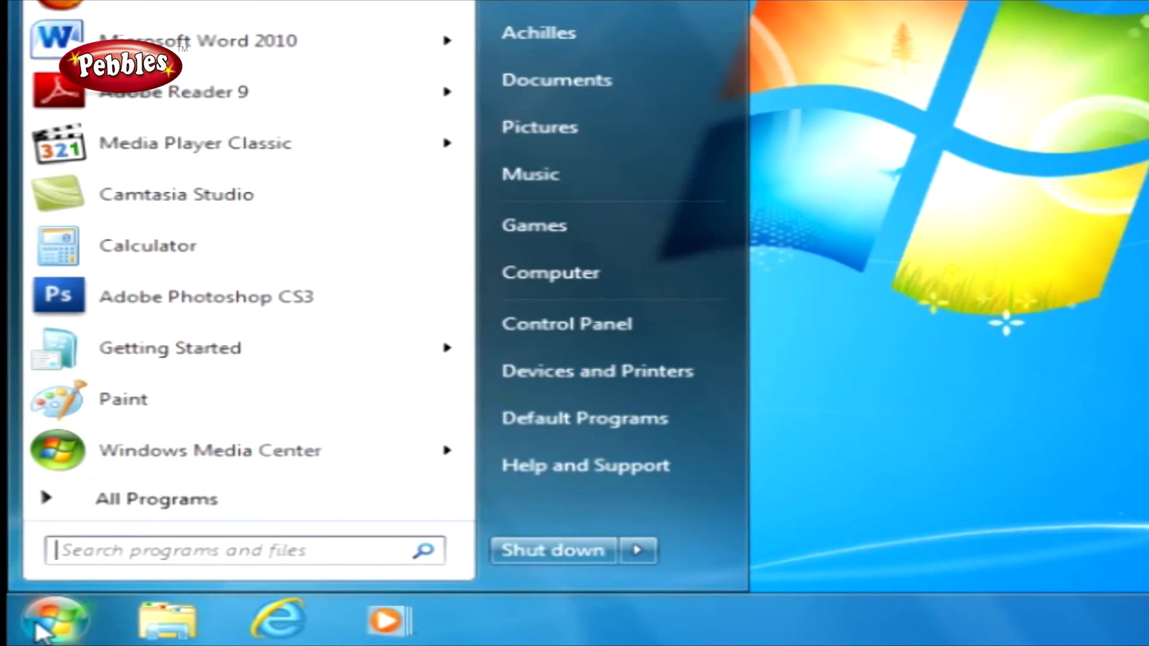
pyautogui.click(160, 505)
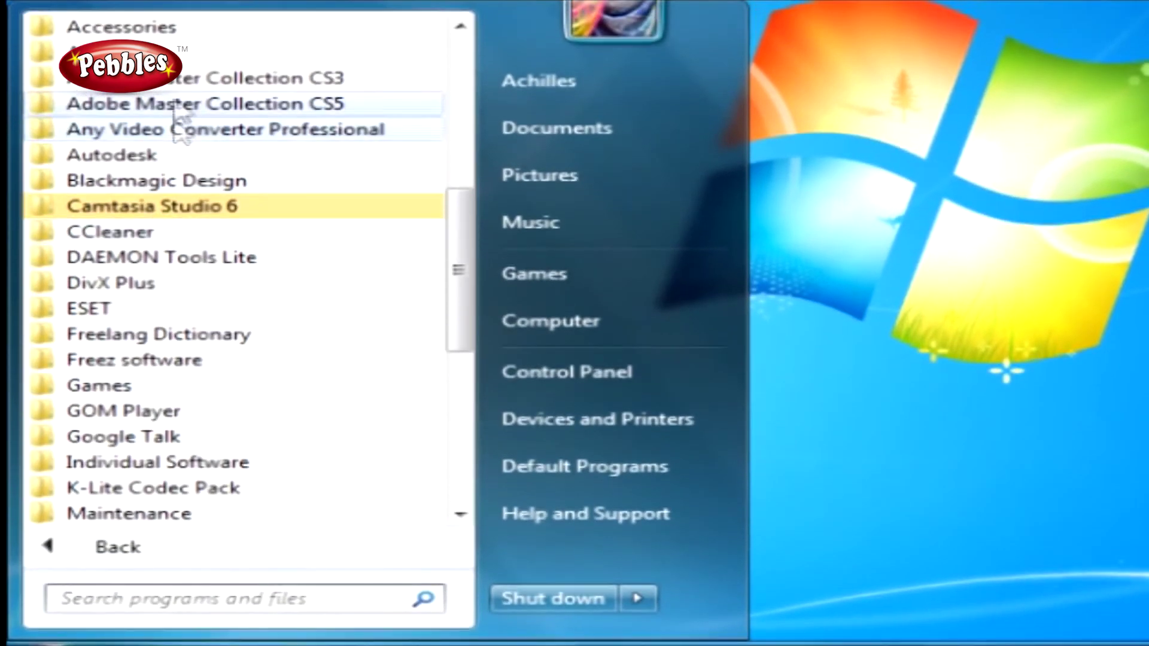
pyautogui.click(120, 27)
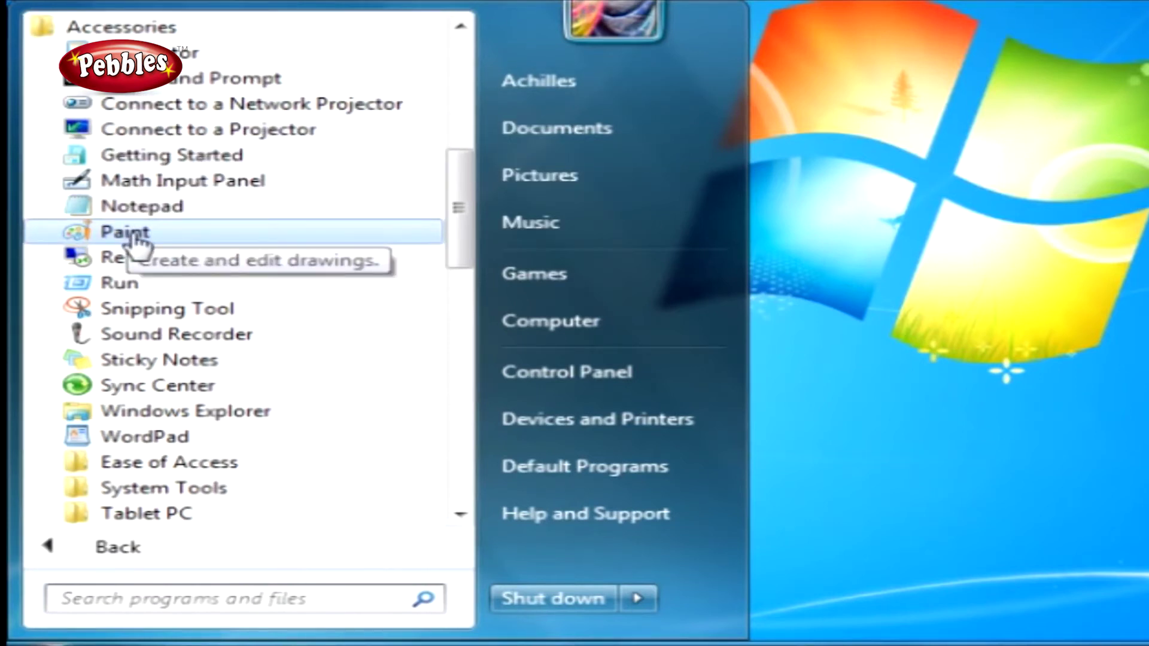
# Search the Start menu for "paint" and dismiss the results
pyautogui.click(183, 598)
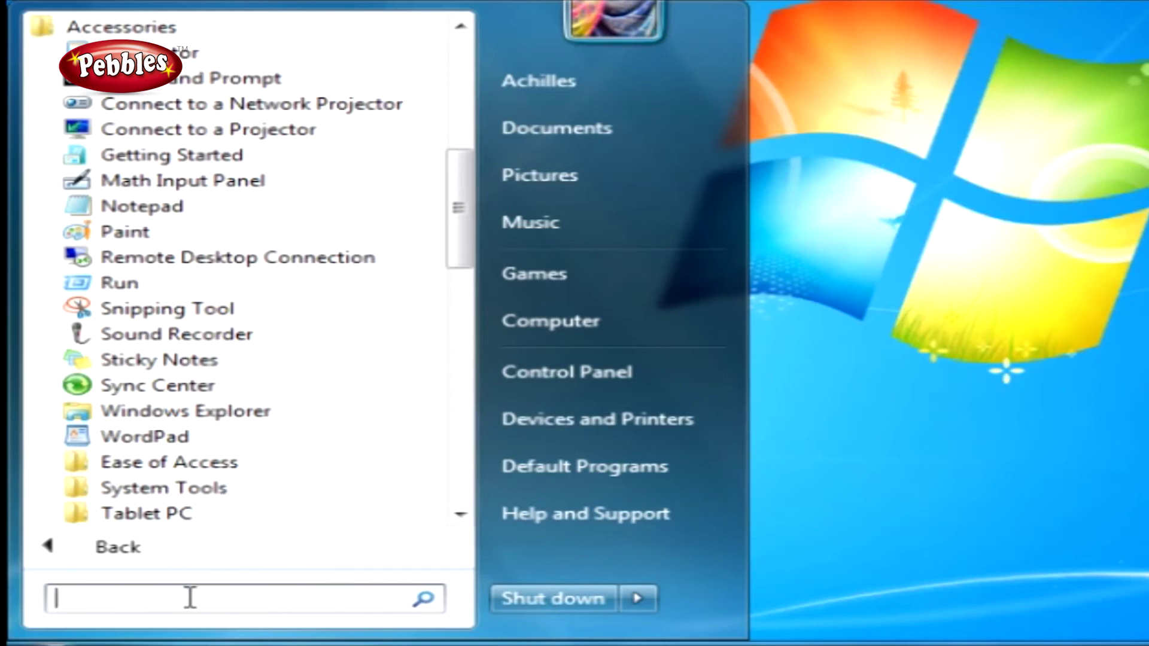
pyautogui.write('paint')
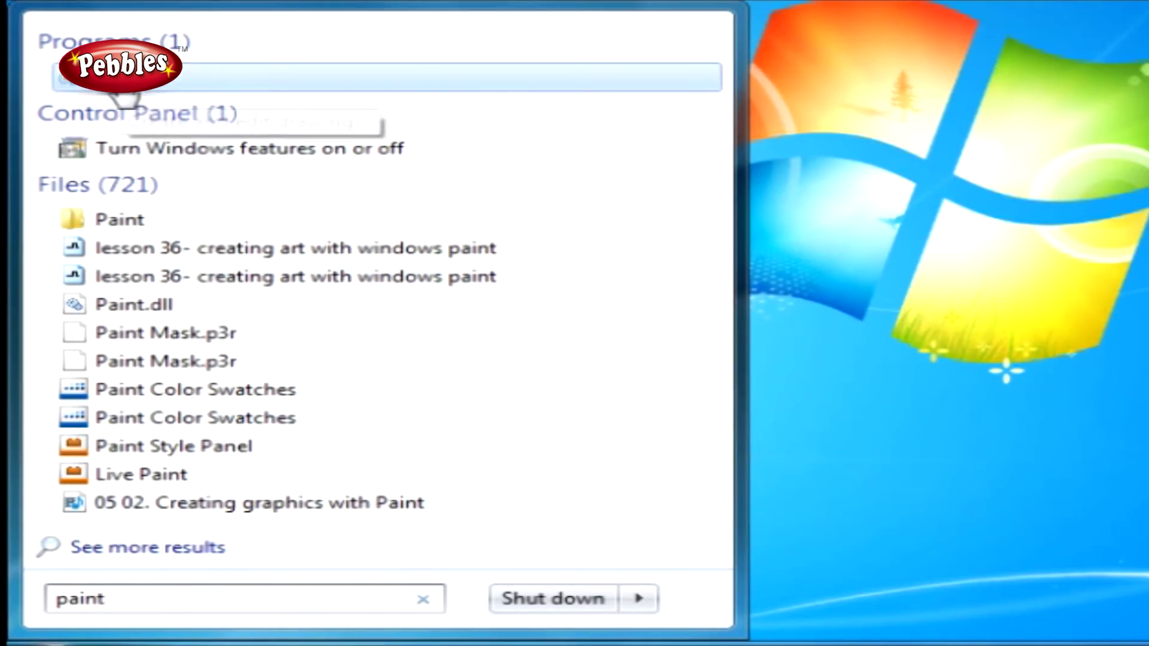
pyautogui.press('Escape')
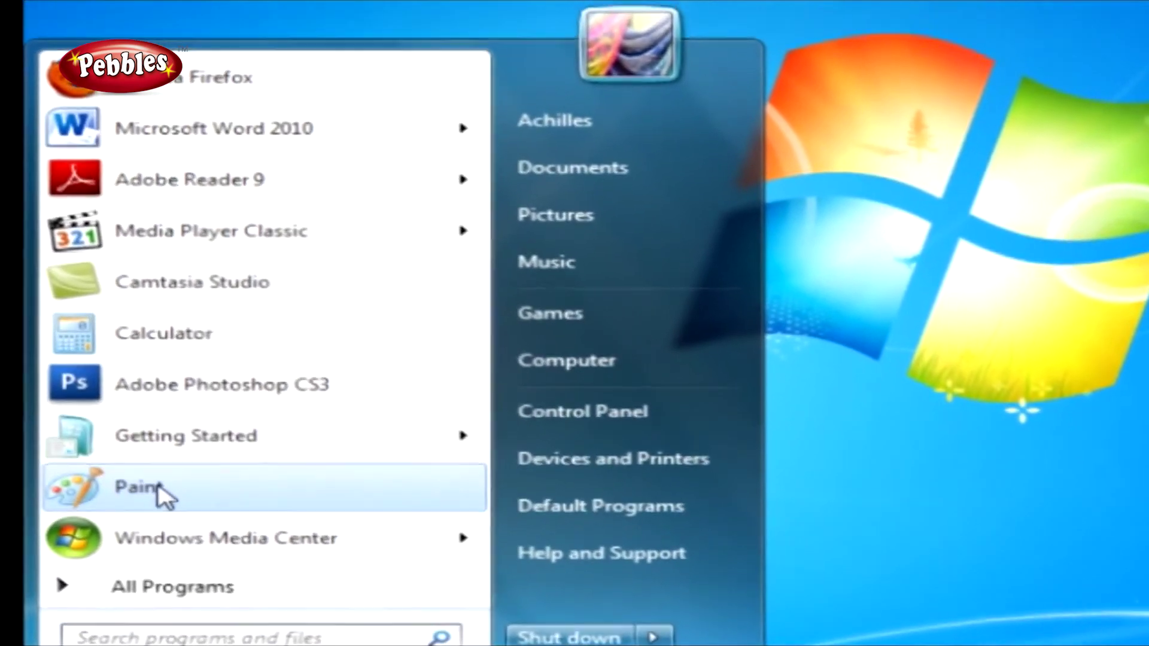
# Pin Paint to the Start menu and remove the pinned entry from the list
pyautogui.rightClick(143, 449)
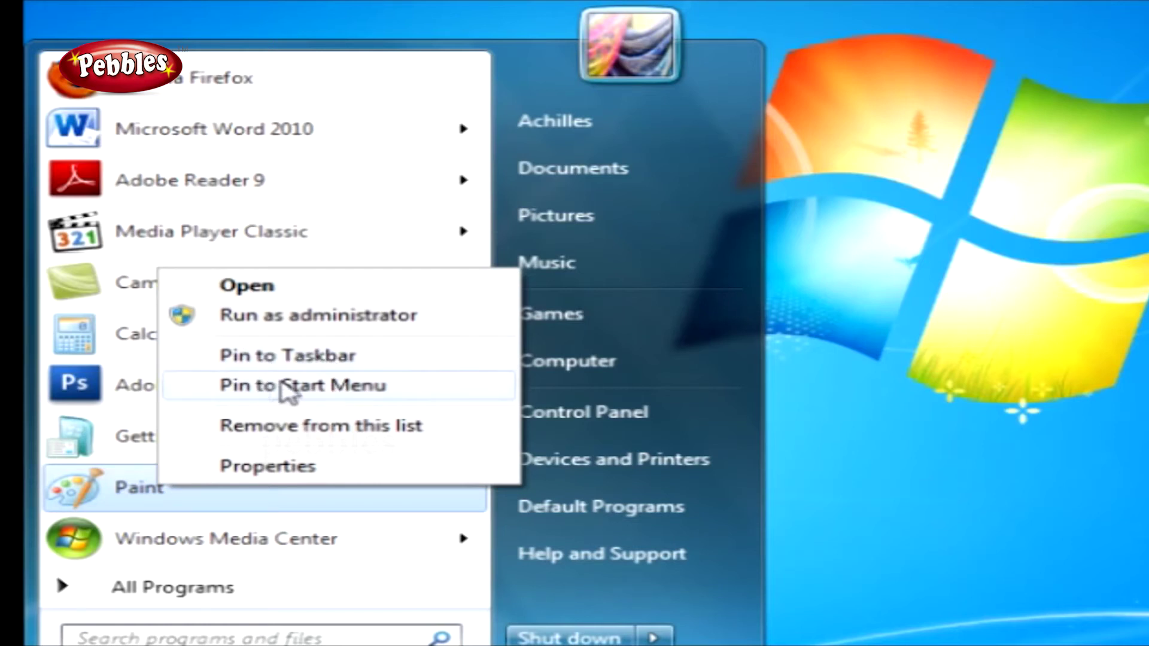
pyautogui.click(326, 387)
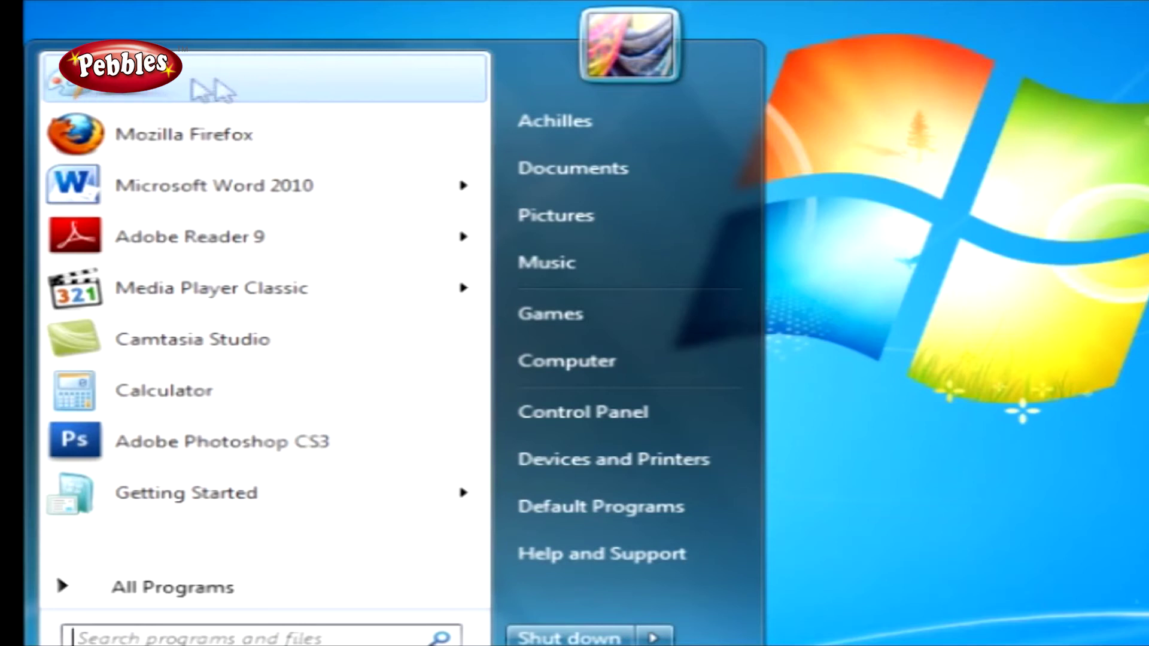
pyautogui.rightClick(172, 82)
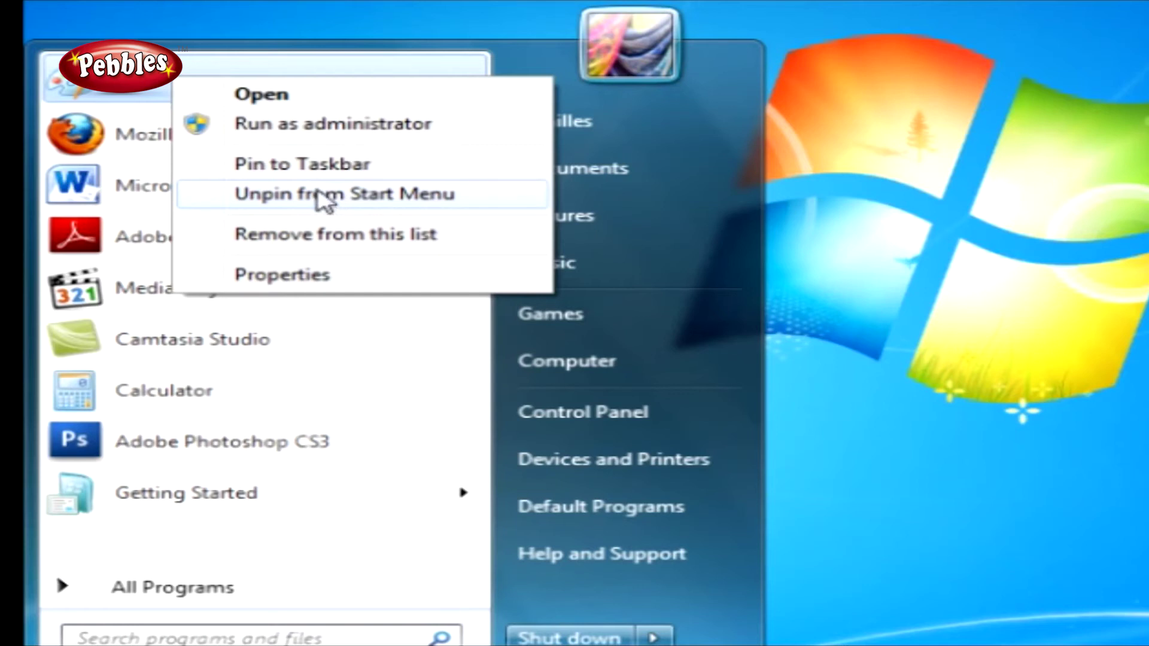
pyautogui.click(353, 236)
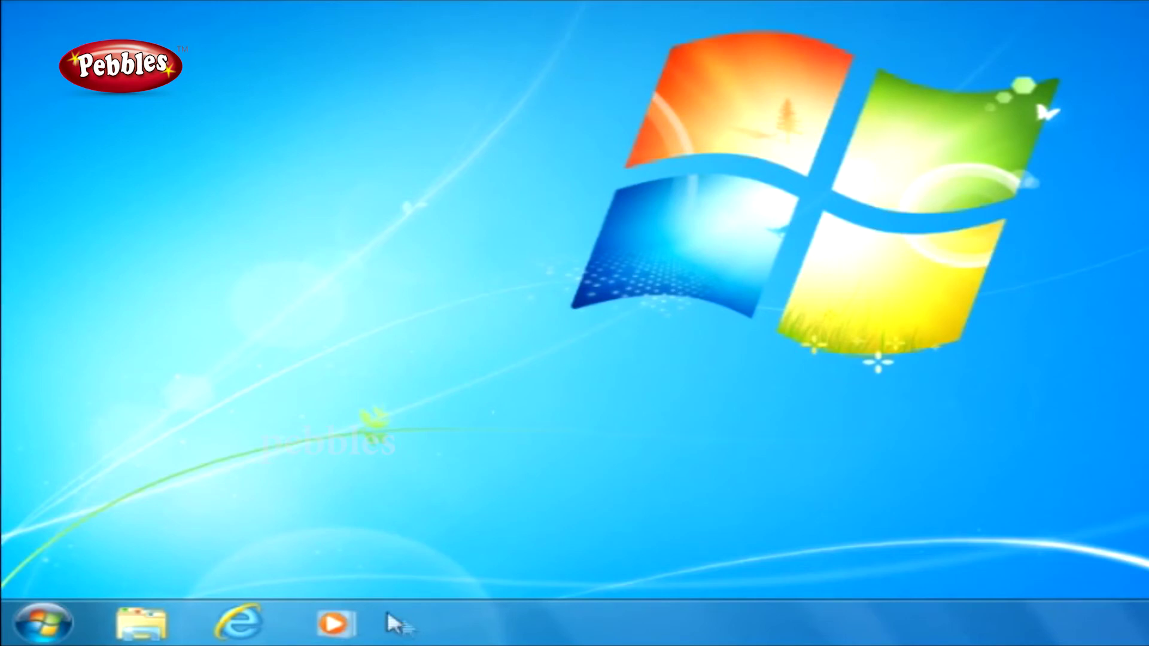
# Pin Paint from the Accessories program group to the taskbar
pyautogui.click(41, 622)
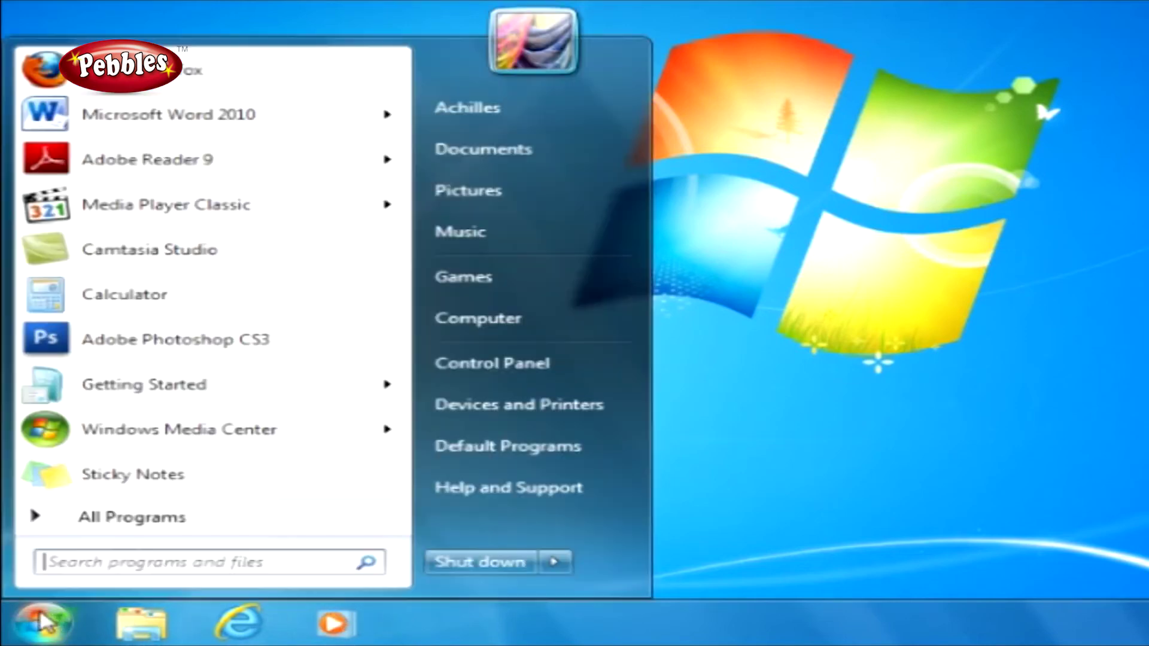
pyautogui.click(118, 528)
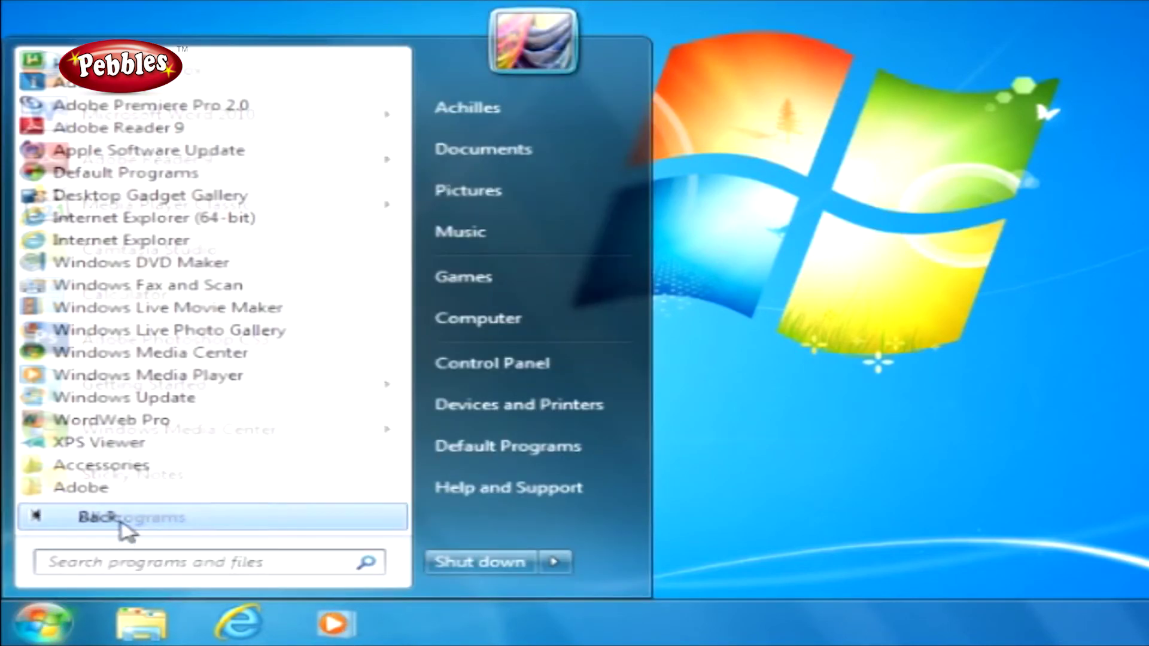
pyautogui.click(124, 468)
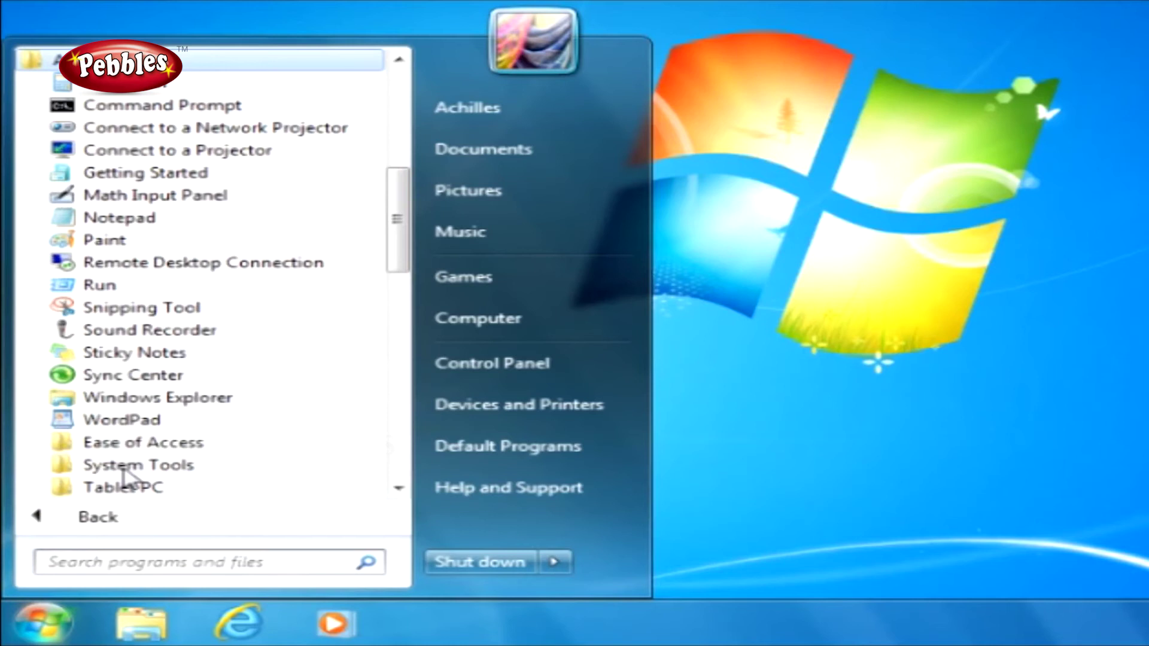
pyautogui.rightClick(114, 245)
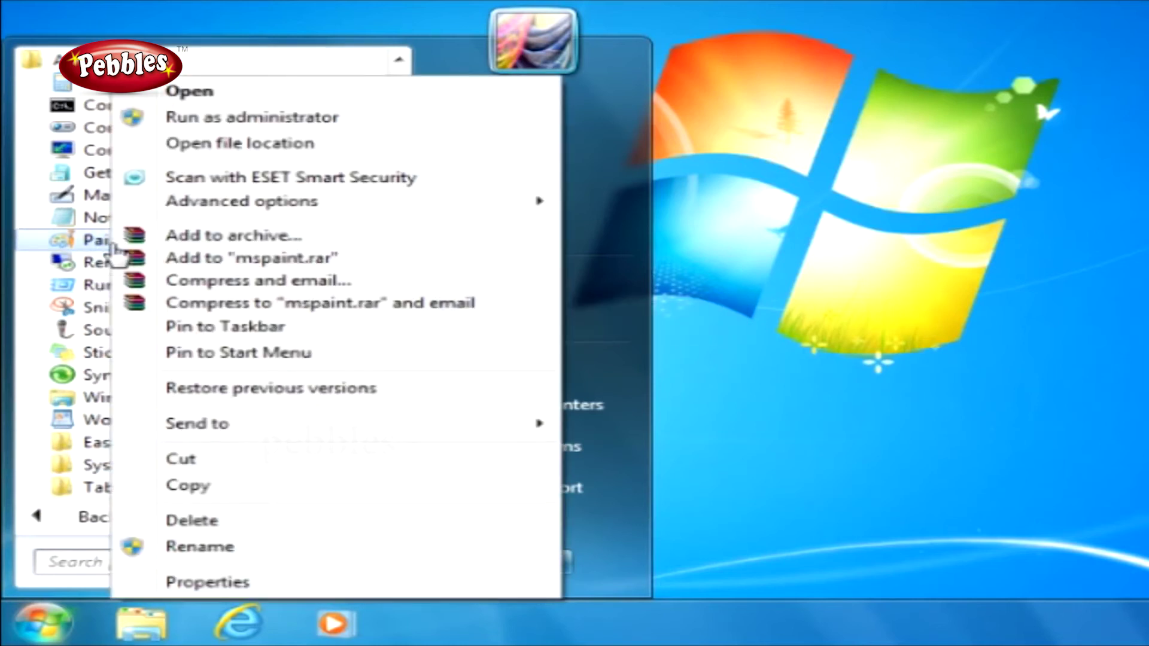
pyautogui.click(250, 328)
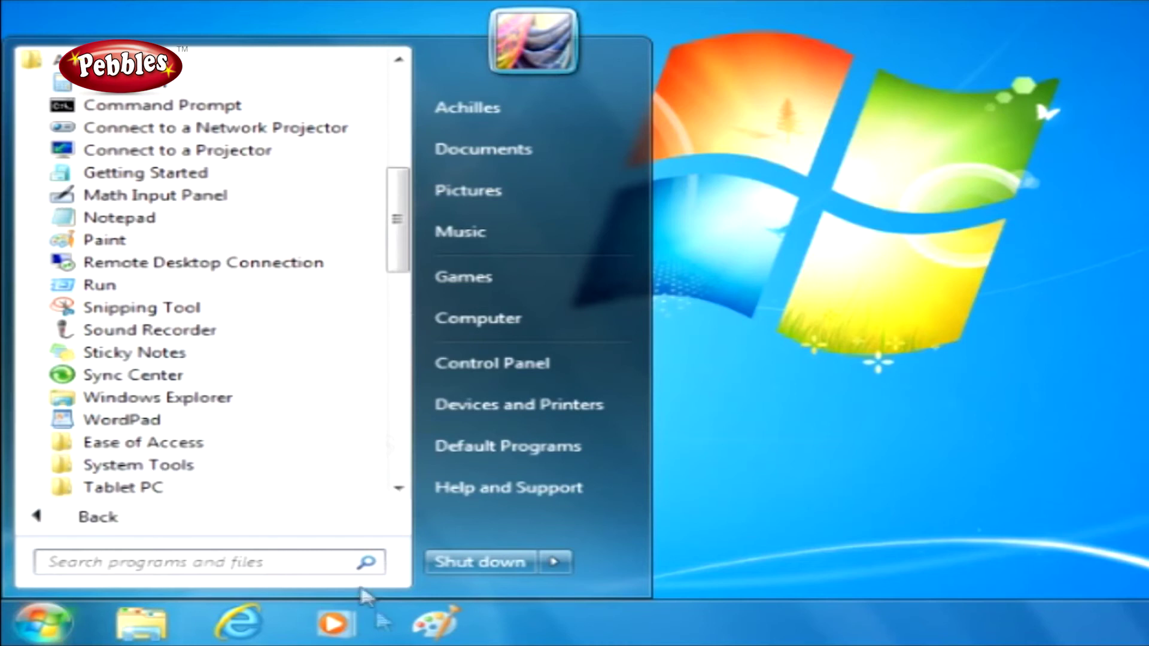
# View Paint's taskbar jump list, try pinning the recent Jpeg file there, and check the jump list arrow of Windows Media Center in the Start menu
pyautogui.rightClick(449, 630)
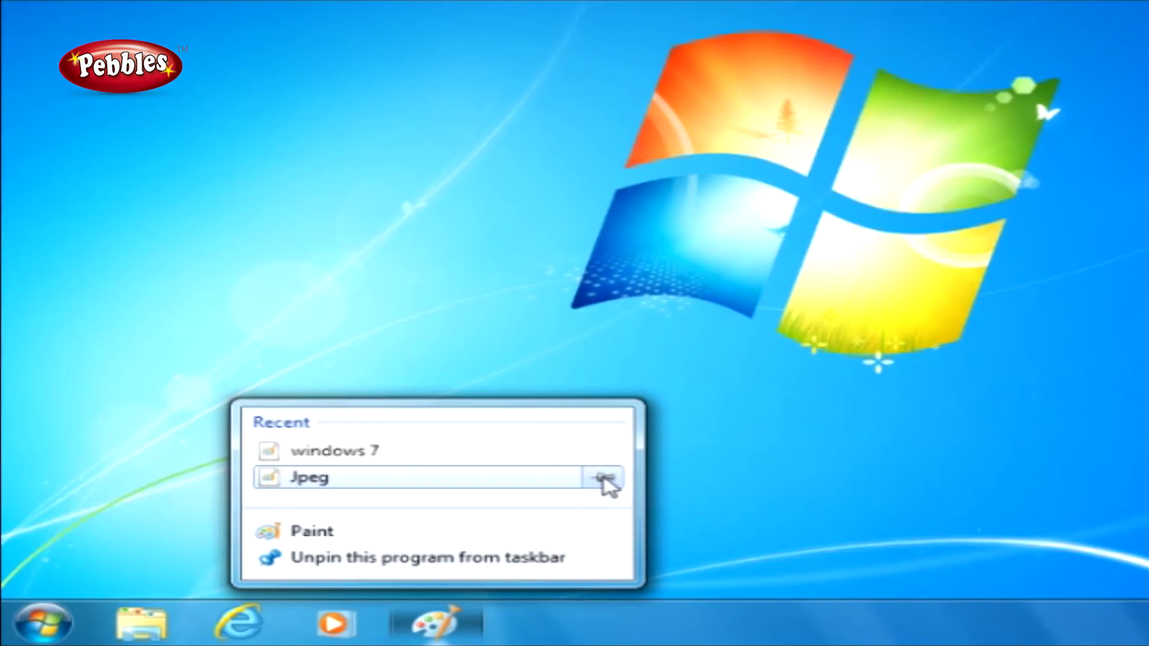
pyautogui.click(604, 479)
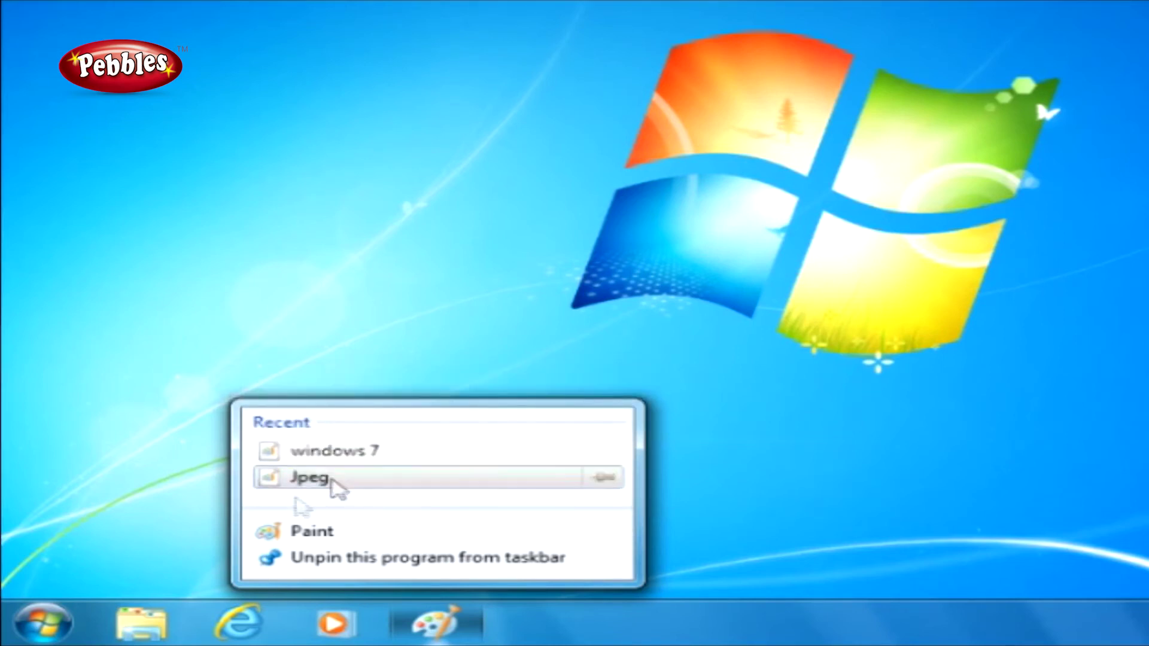
pyautogui.click(51, 625)
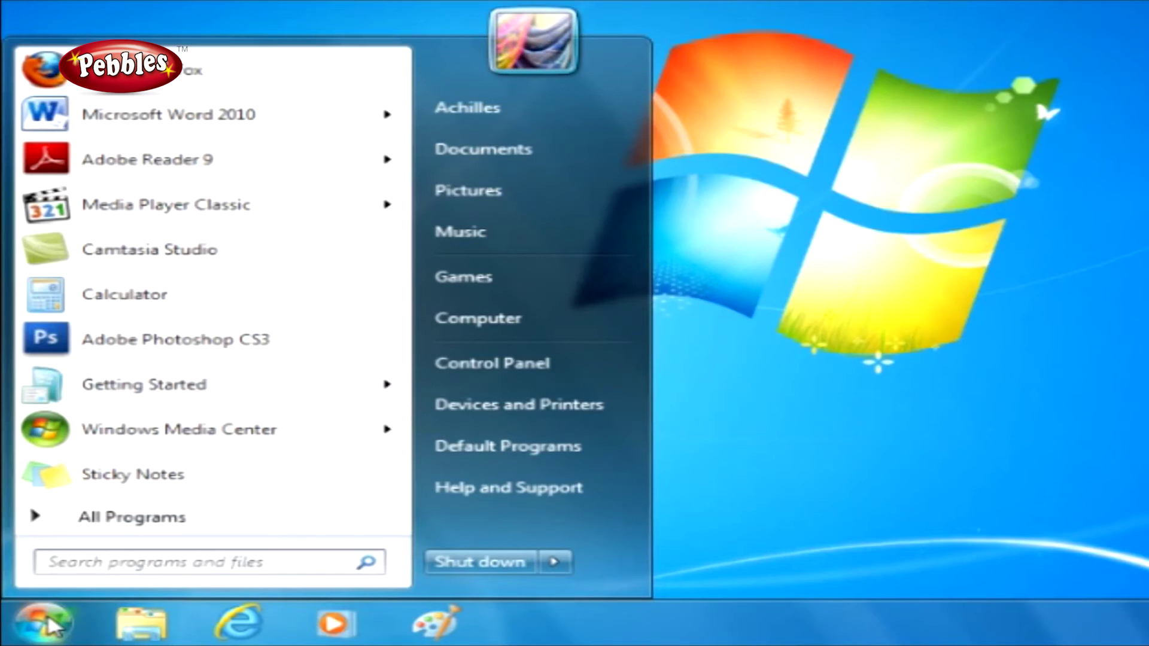
pyautogui.click(386, 440)
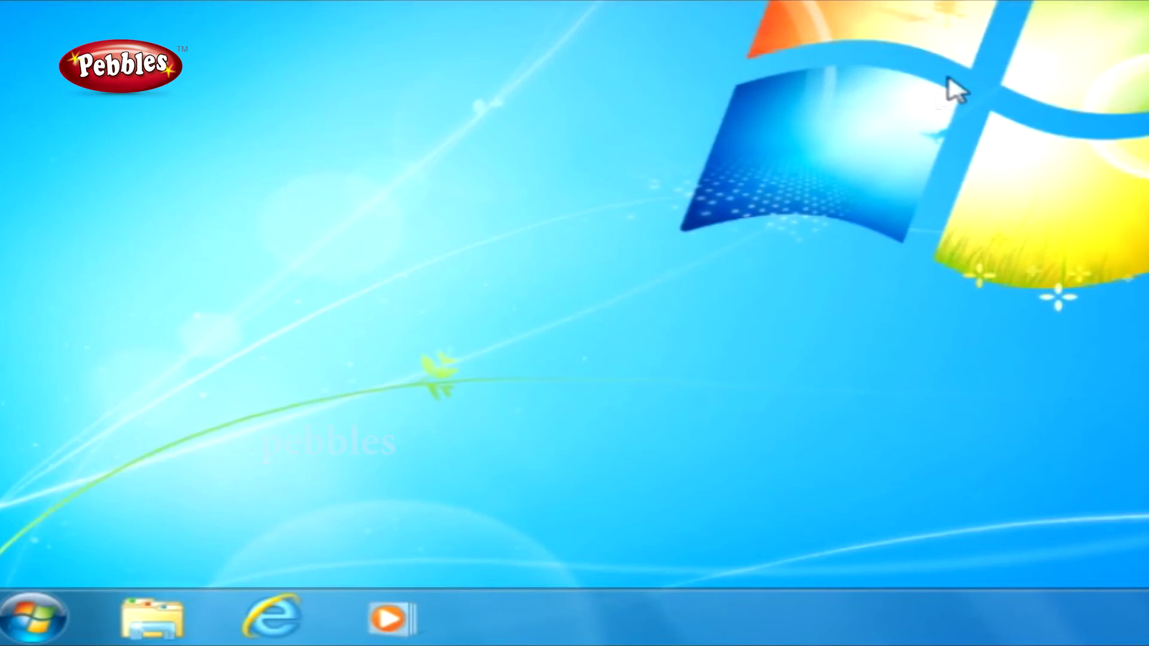
# Open the Start menu's customization options from its properties and find the Music entry in the list
pyautogui.rightClick(39, 610)
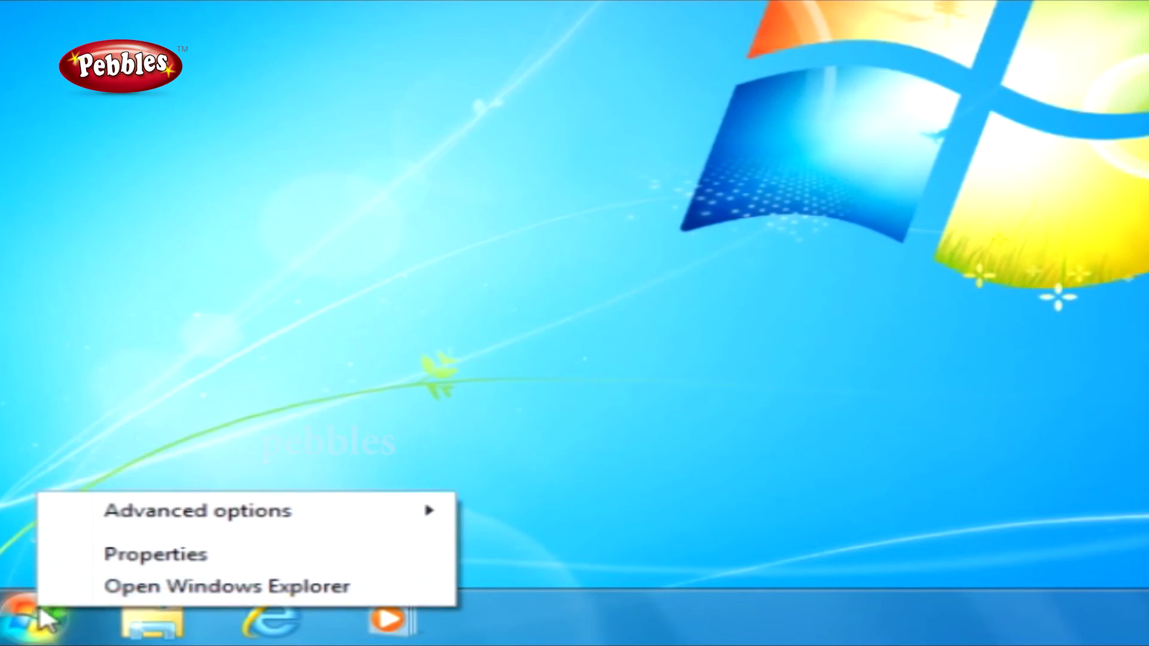
pyautogui.click(142, 553)
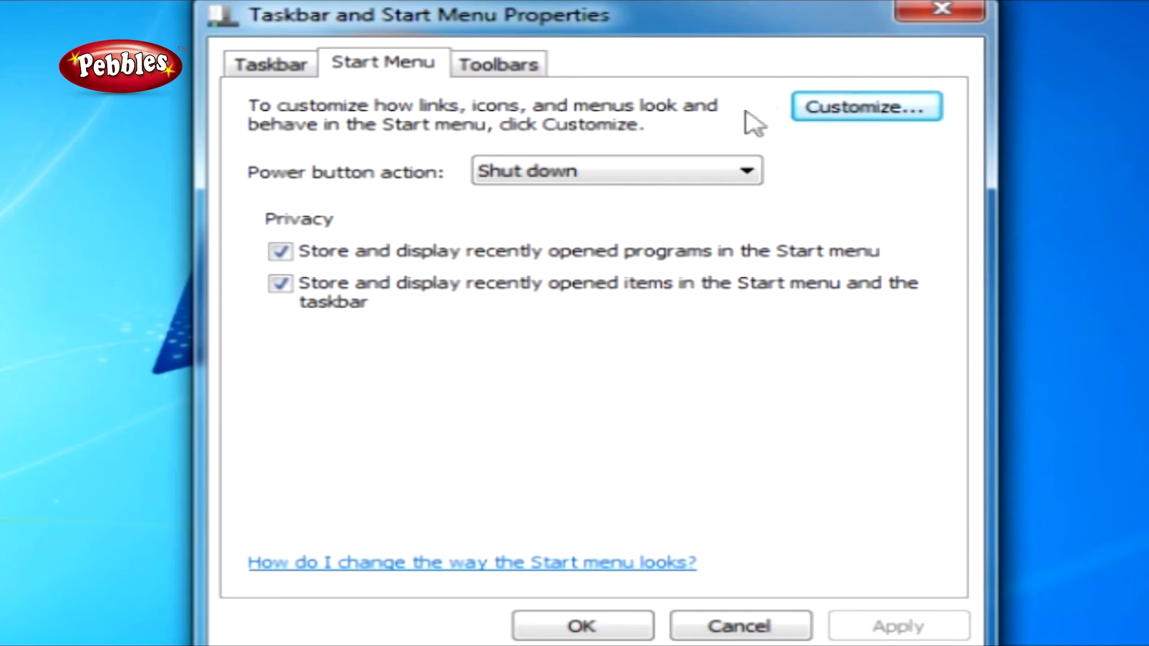
pyautogui.click(866, 111)
pyautogui.moveTo(662, 60); pyautogui.dragTo(654, 33)
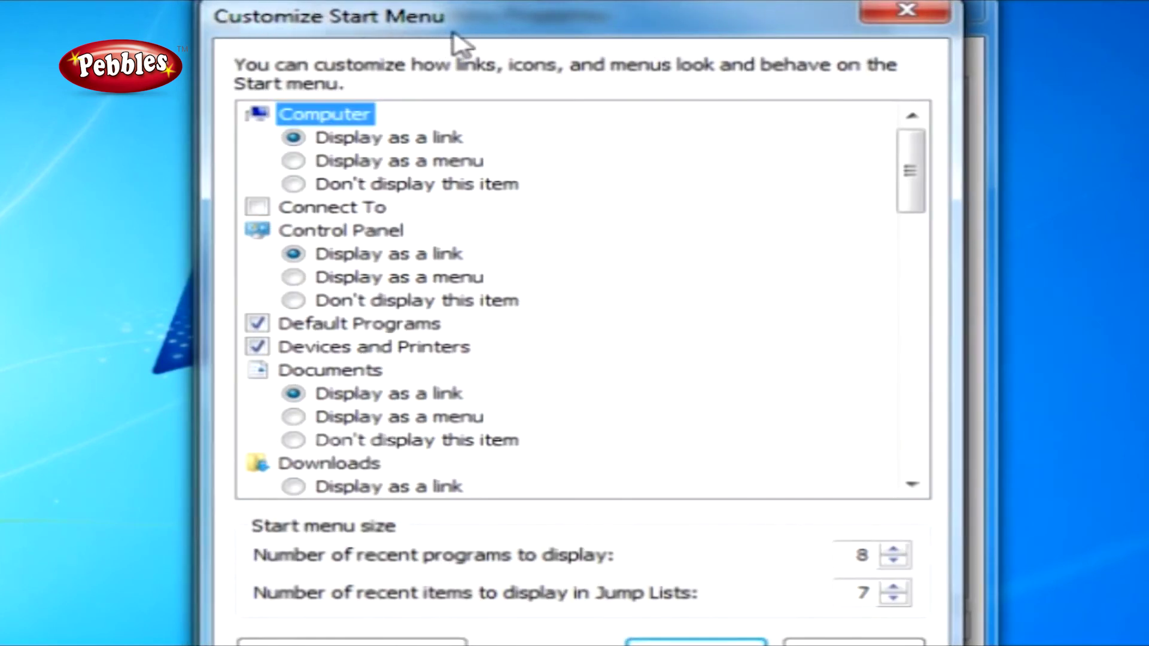
pyautogui.moveTo(916, 162); pyautogui.dragTo(939, 146)
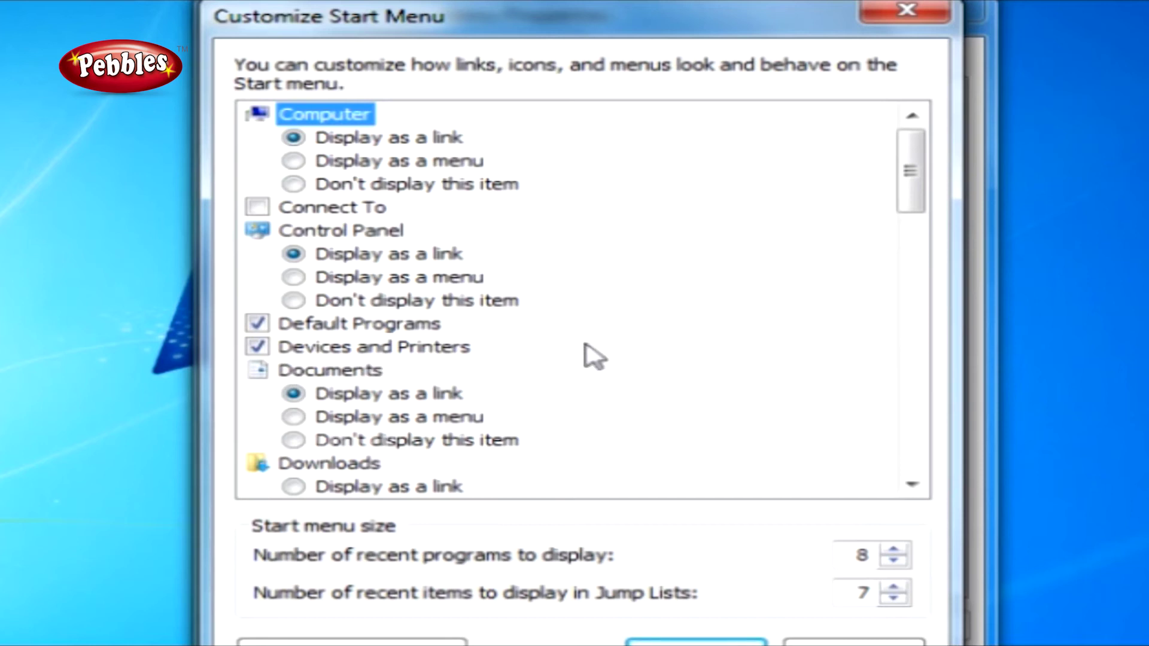
pyautogui.scroll(-6, 592, 358)
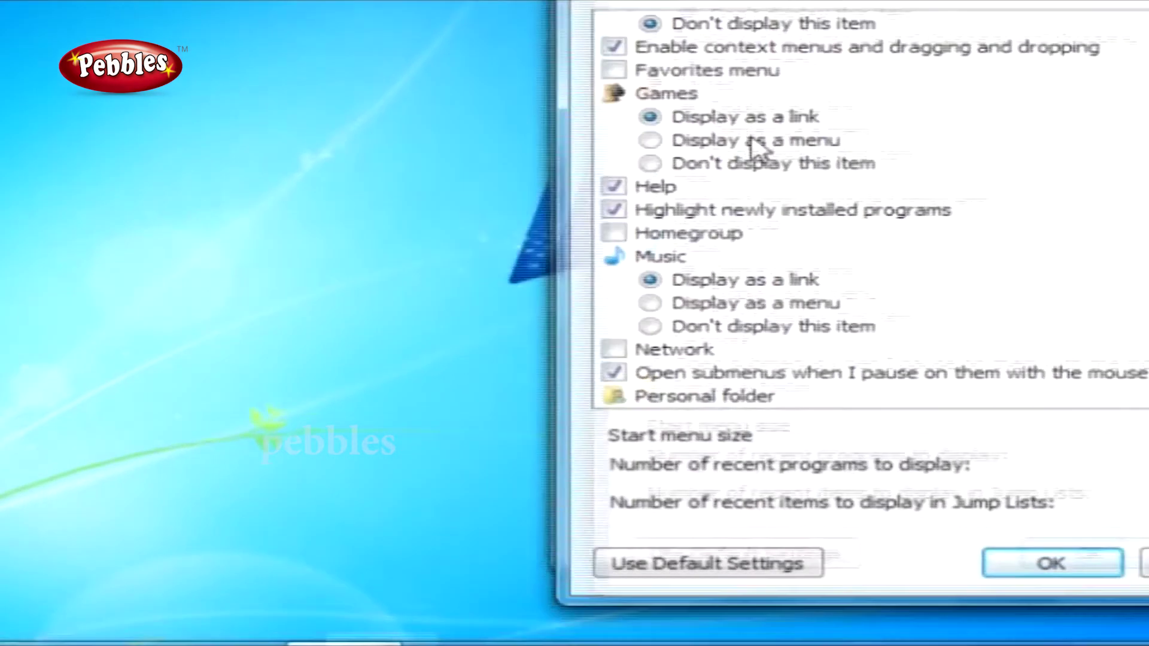
pyautogui.scroll(-1, 434, 333)
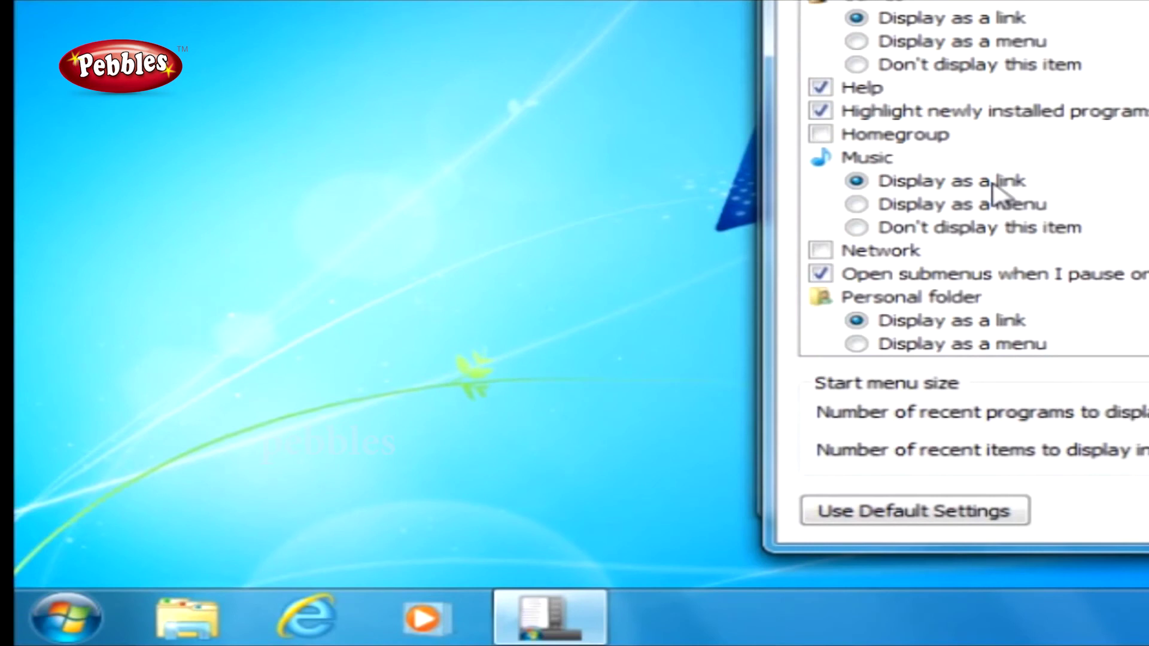
# Open the Music library from the Start menu, view the Sample Music folder, and close its window
pyautogui.click(72, 614)
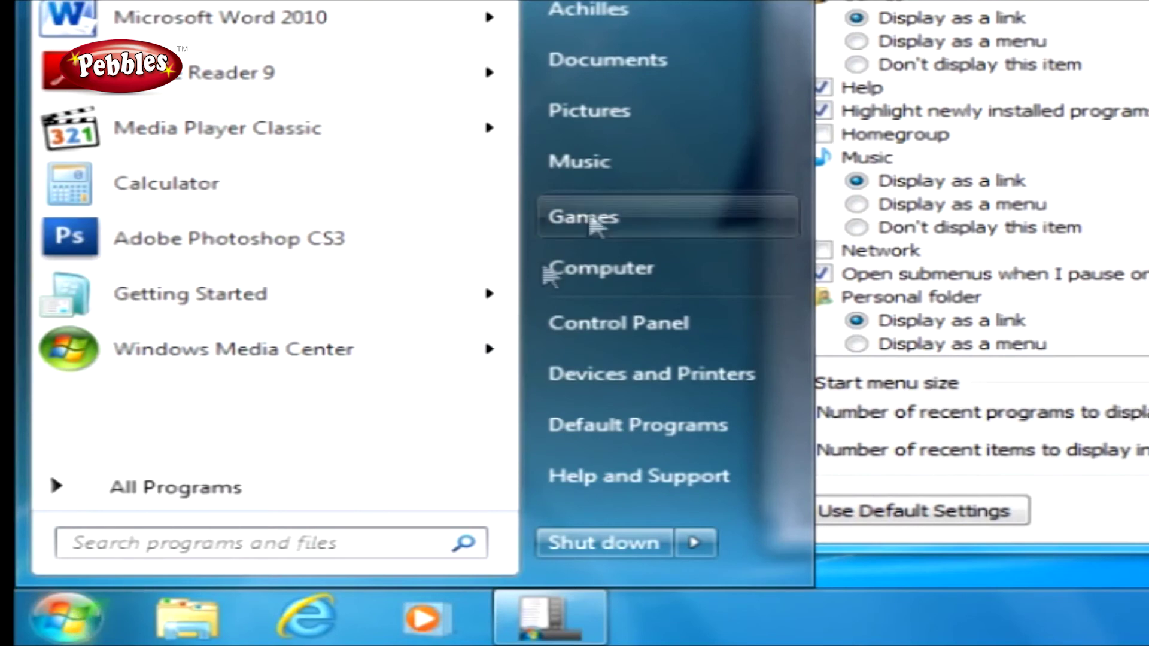
pyautogui.click(623, 166)
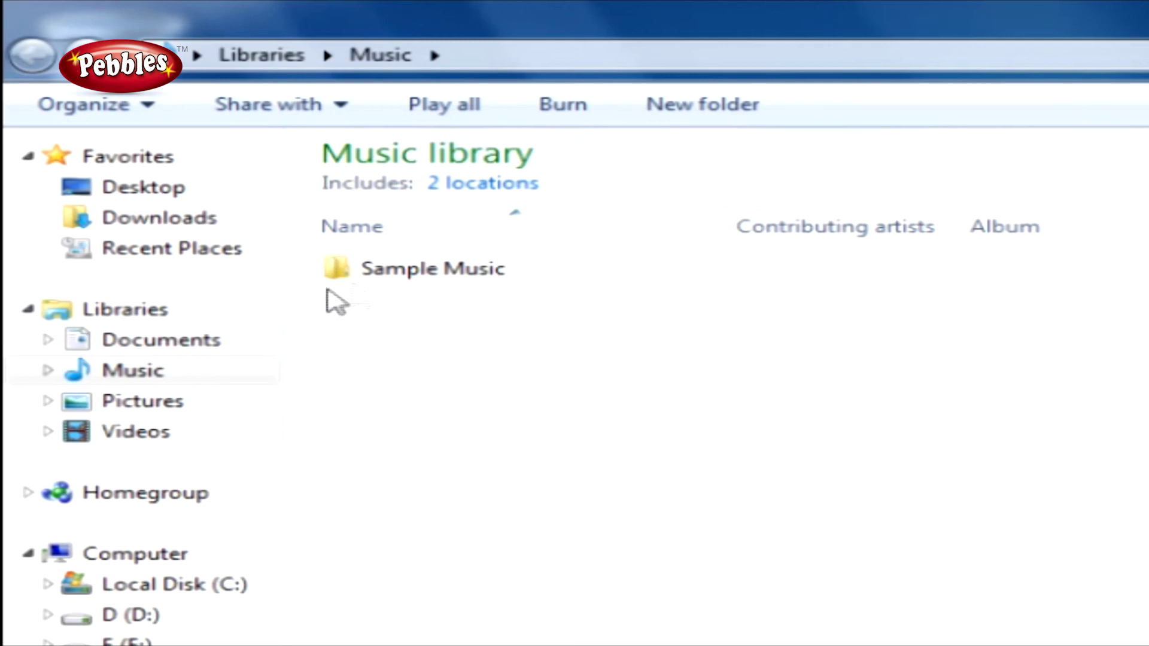
pyautogui.doubleClick(410, 273)
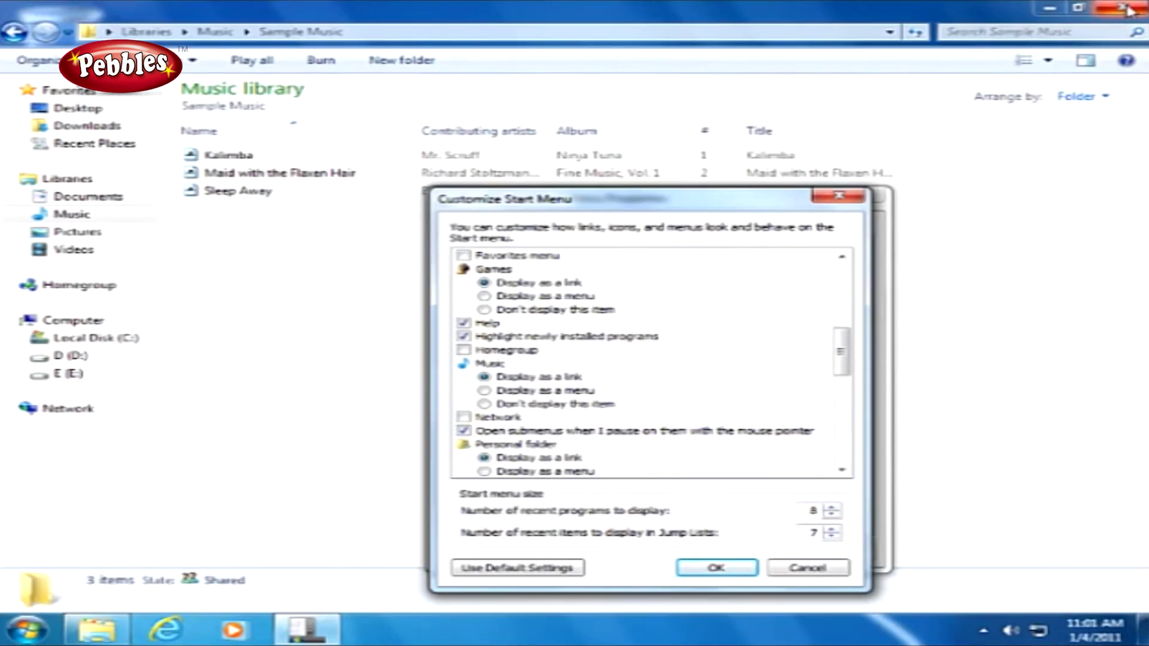
pyautogui.click(1128, 10)
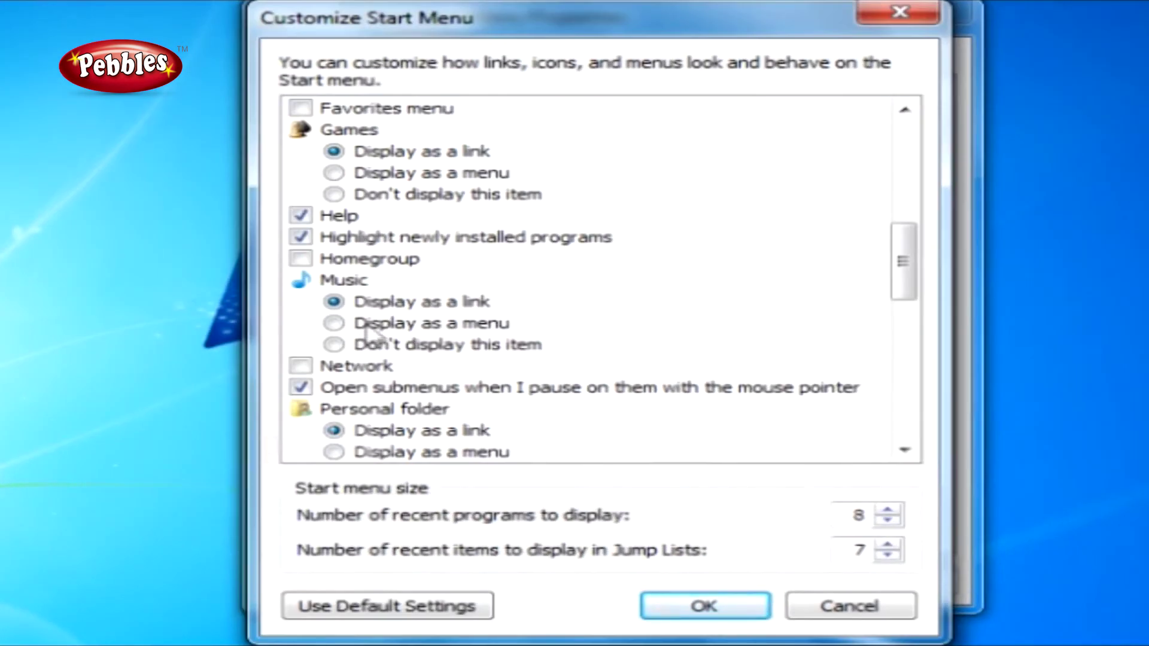
# Set the Music item to display as a menu and apply the Start menu properties
pyautogui.click(336, 323)
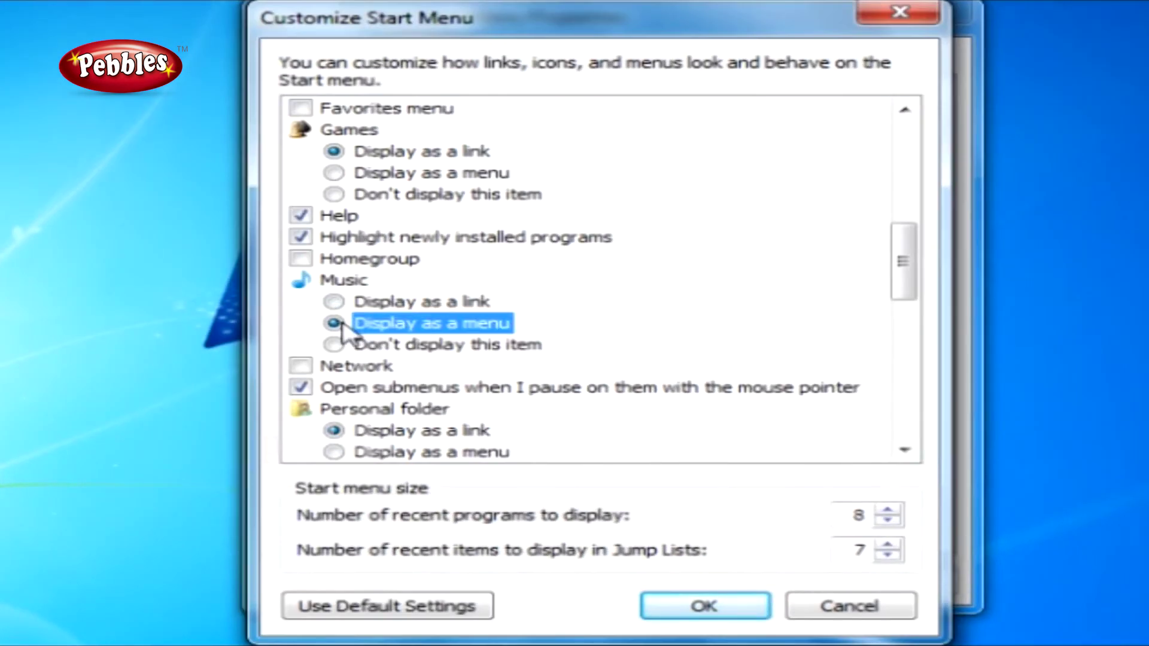
pyautogui.click(705, 606)
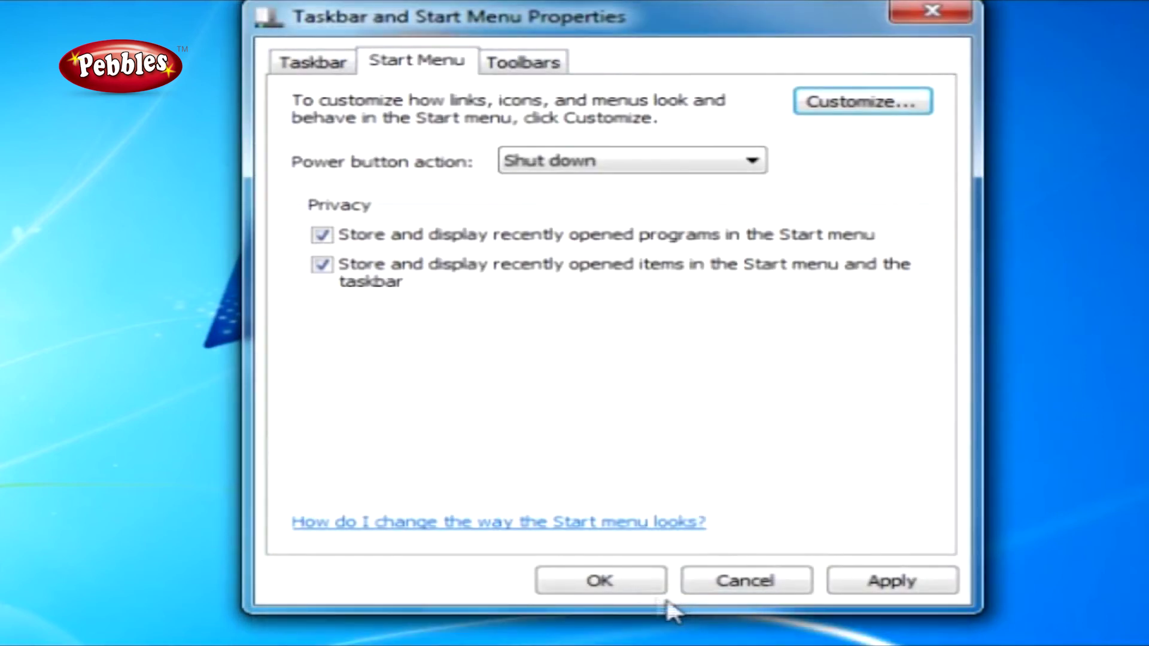
pyautogui.click(616, 585)
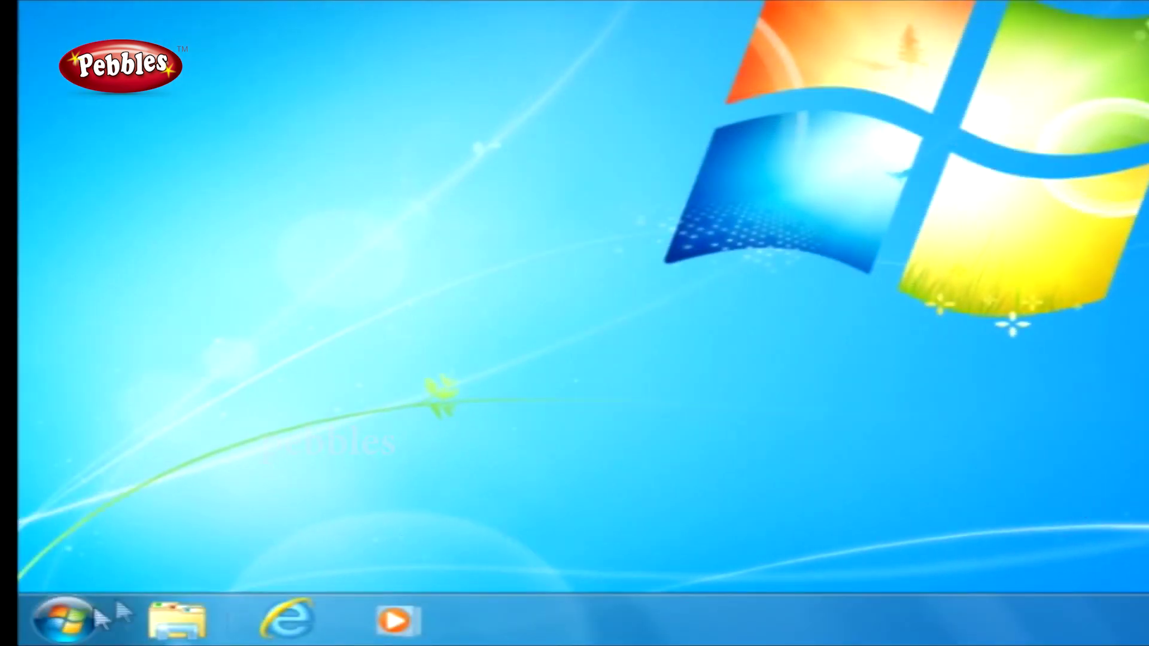
# Browse the Start menu's Music submenu through Public Music and Sample Music to the Sleep Away track
pyautogui.click(69, 618)
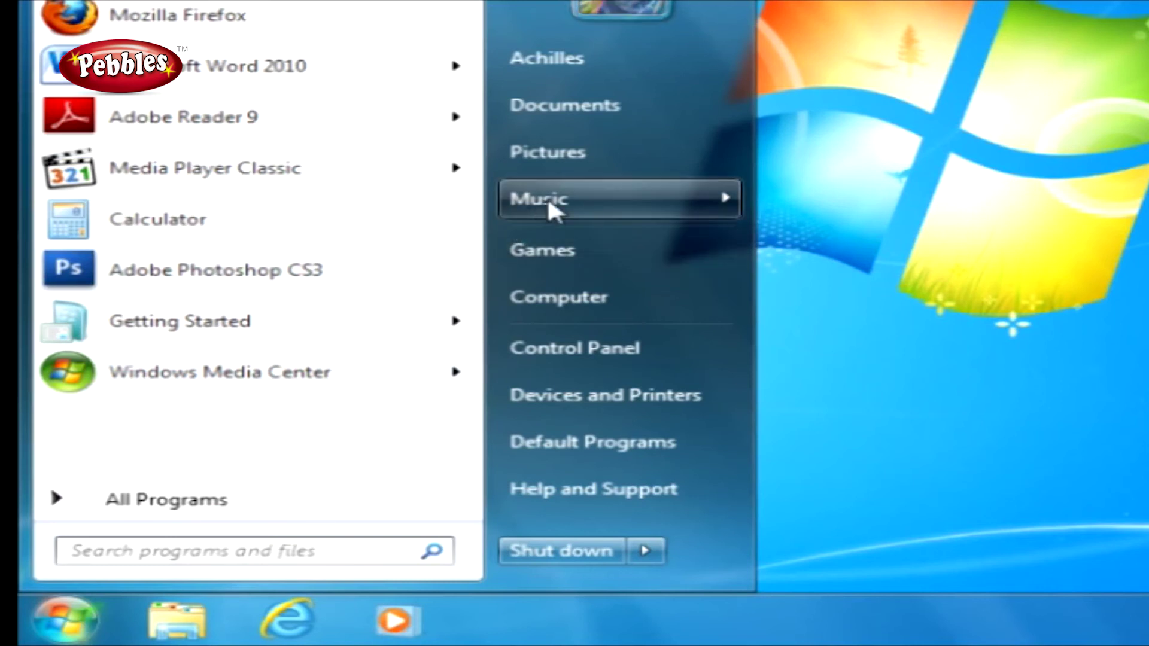
pyautogui.moveTo(547, 200)
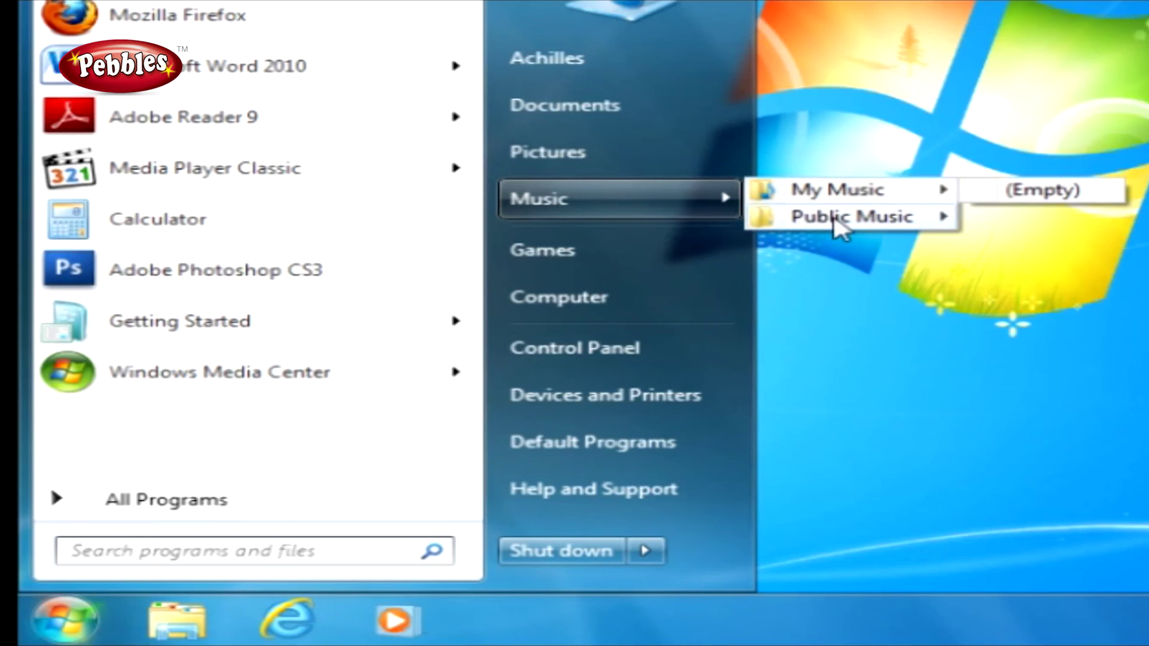
pyautogui.moveTo(835, 220)
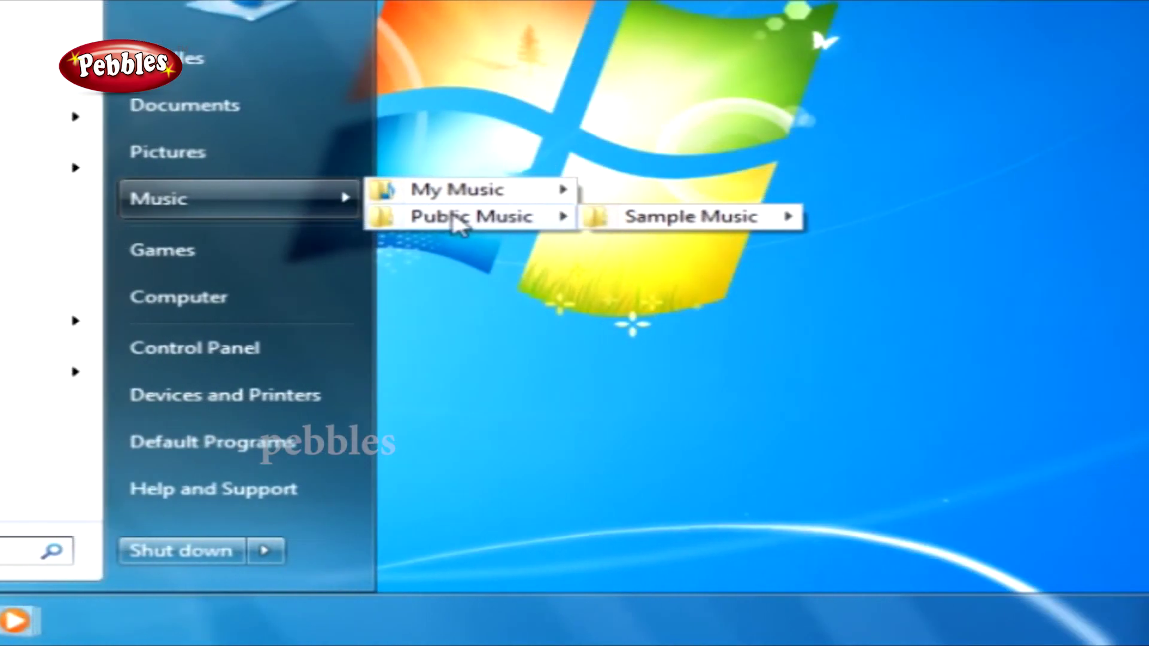
pyautogui.moveTo(694, 222)
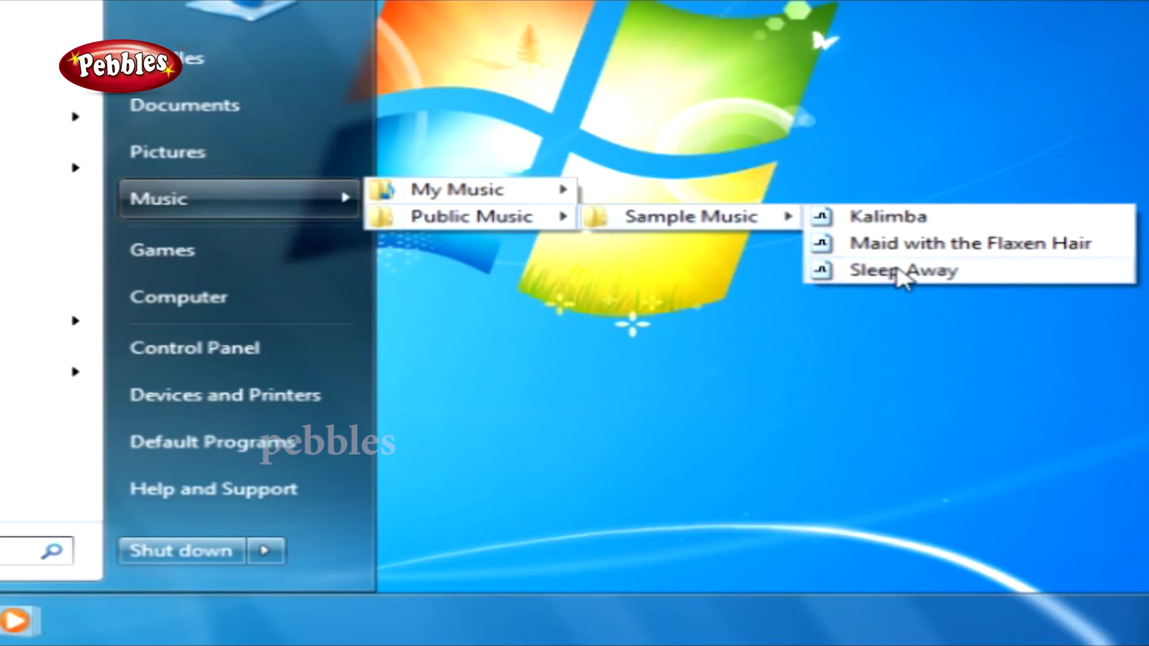
pyautogui.moveTo(897, 276)
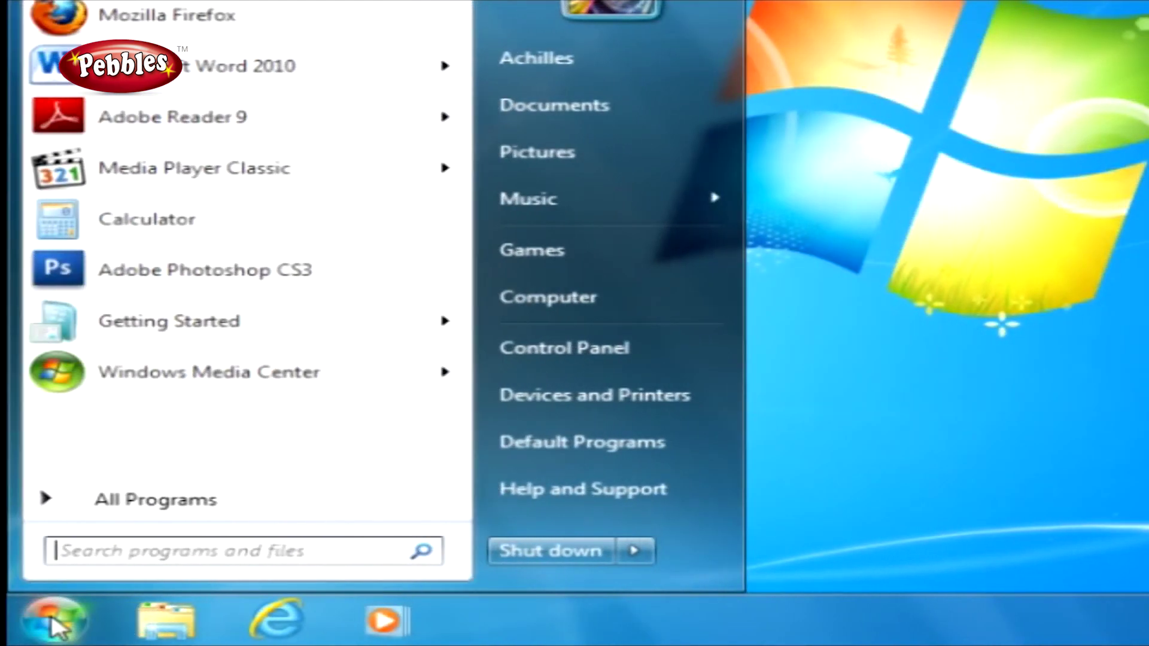
# Reopen the Start menu customization options and restore the default settings
pyautogui.rightClick(51, 619)
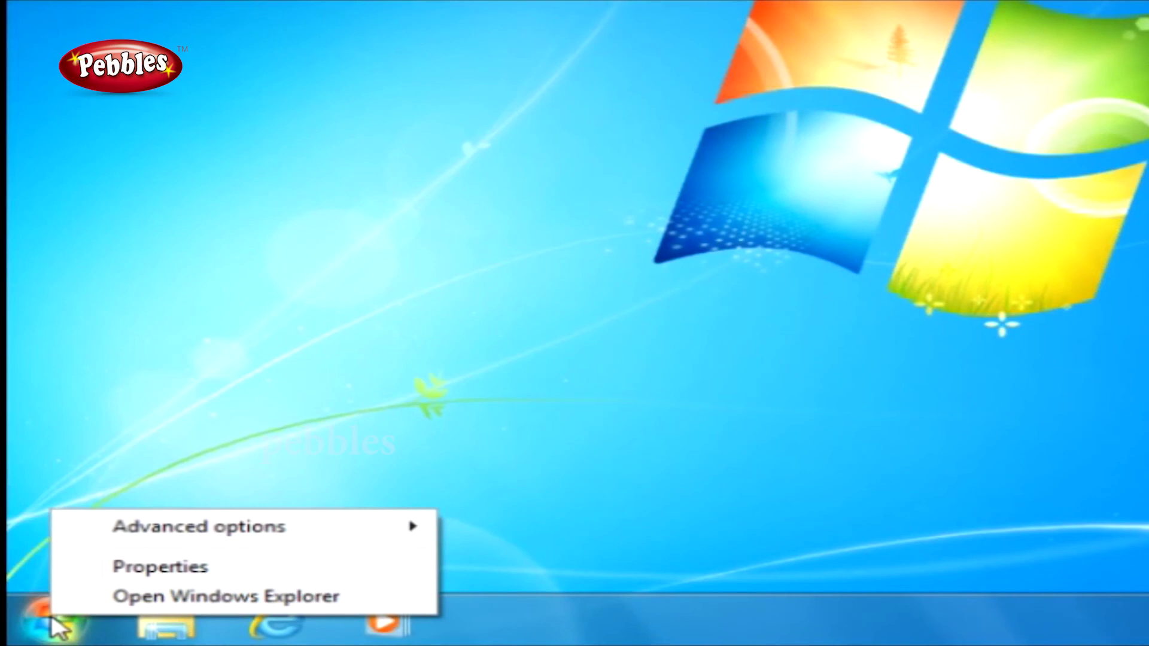
pyautogui.click(153, 566)
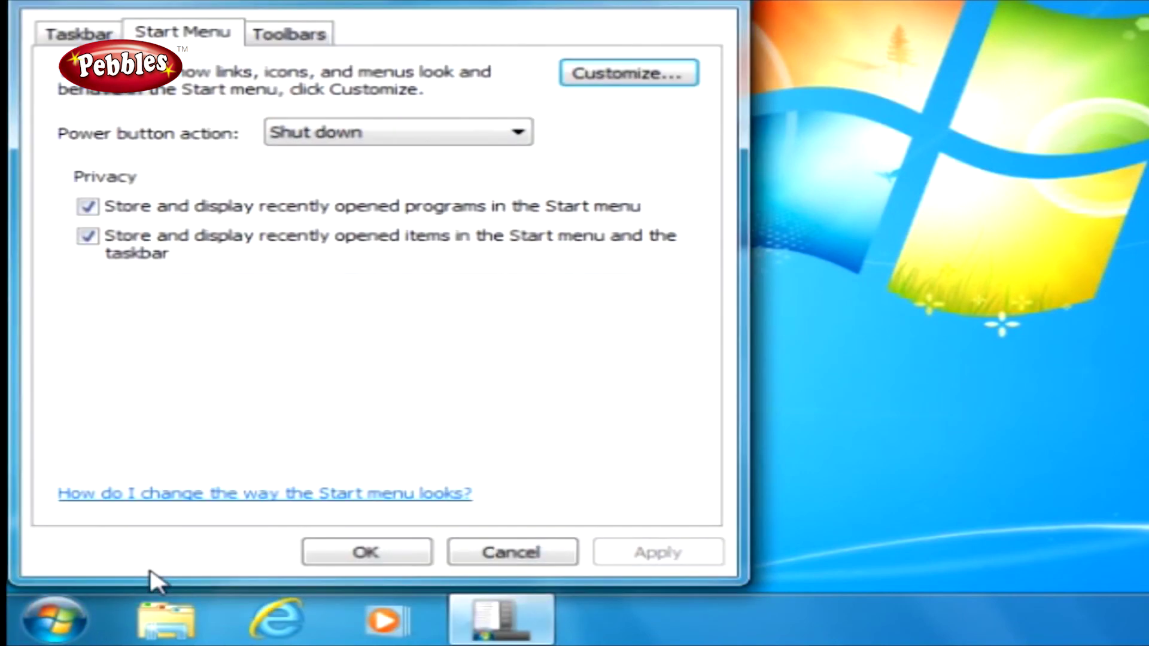
pyautogui.click(592, 83)
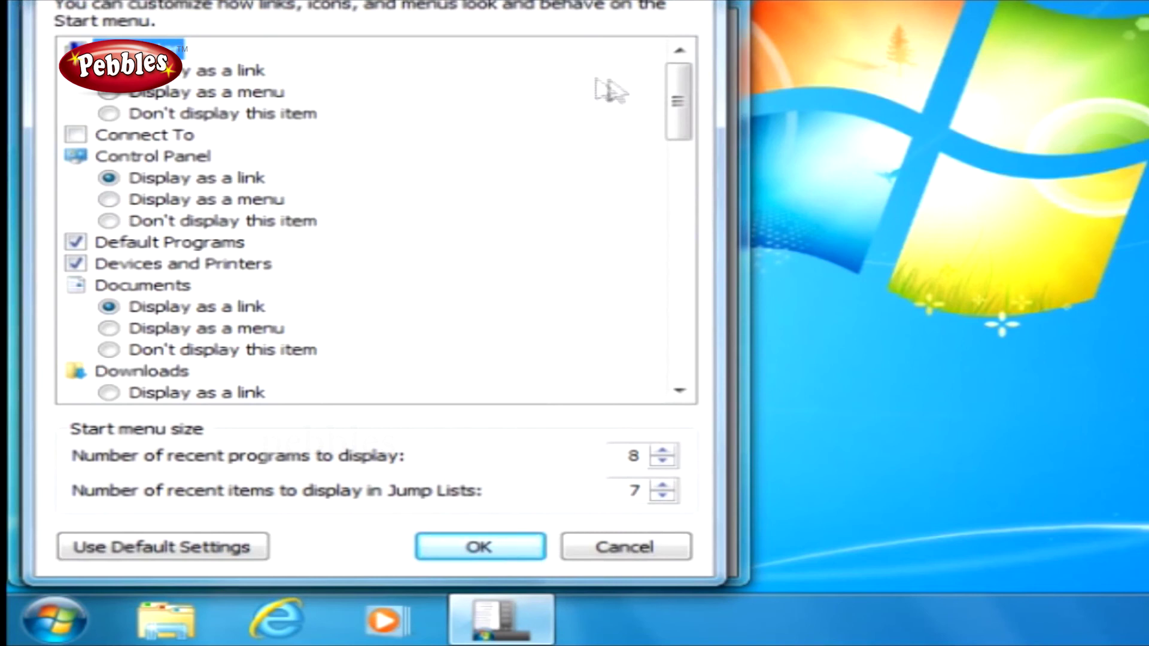
pyautogui.moveTo(675, 96)
pyautogui.mouseDown()
pyautogui.moveTo(688, 205)
pyautogui.moveTo(680, 77)
pyautogui.mouseUp()
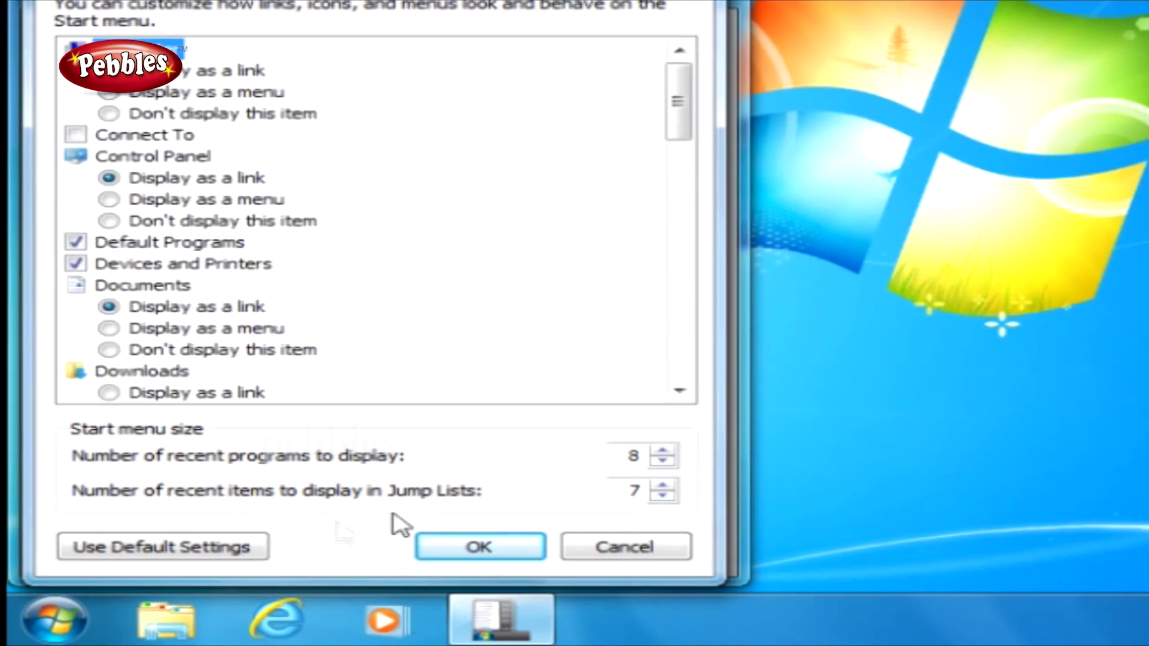
pyautogui.click(205, 555)
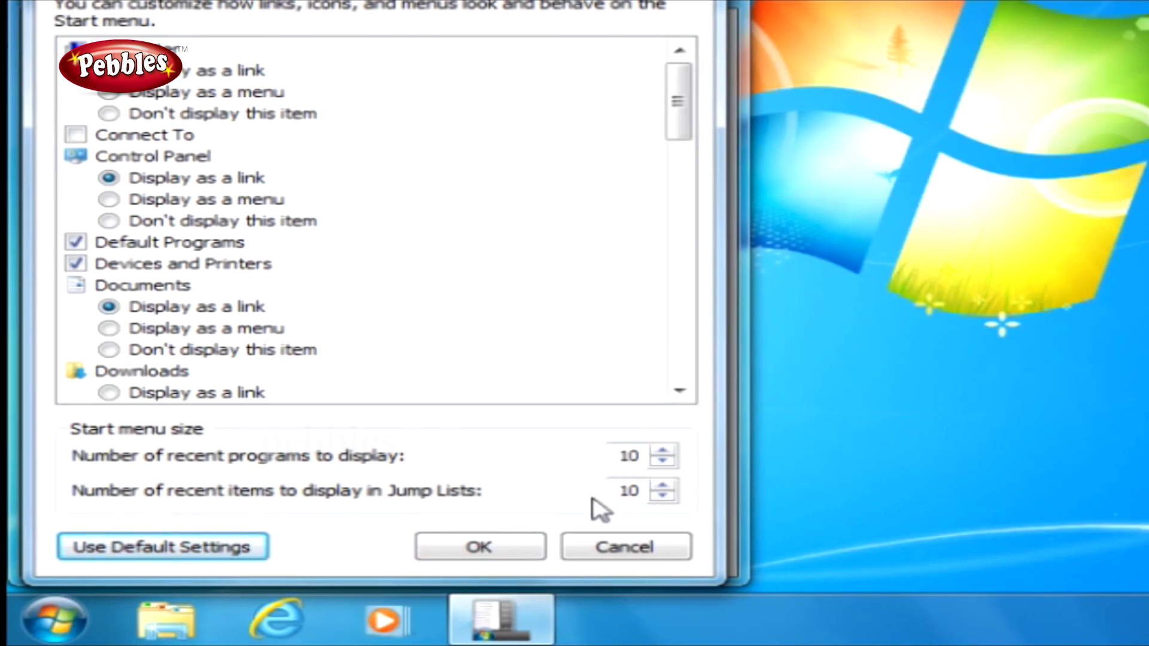
# Set the number of recent programs to display to 11 and the number of recent items in Jump Lists to 10
pyautogui.click(662, 450)
pyautogui.click(662, 450)
pyautogui.click(662, 450)
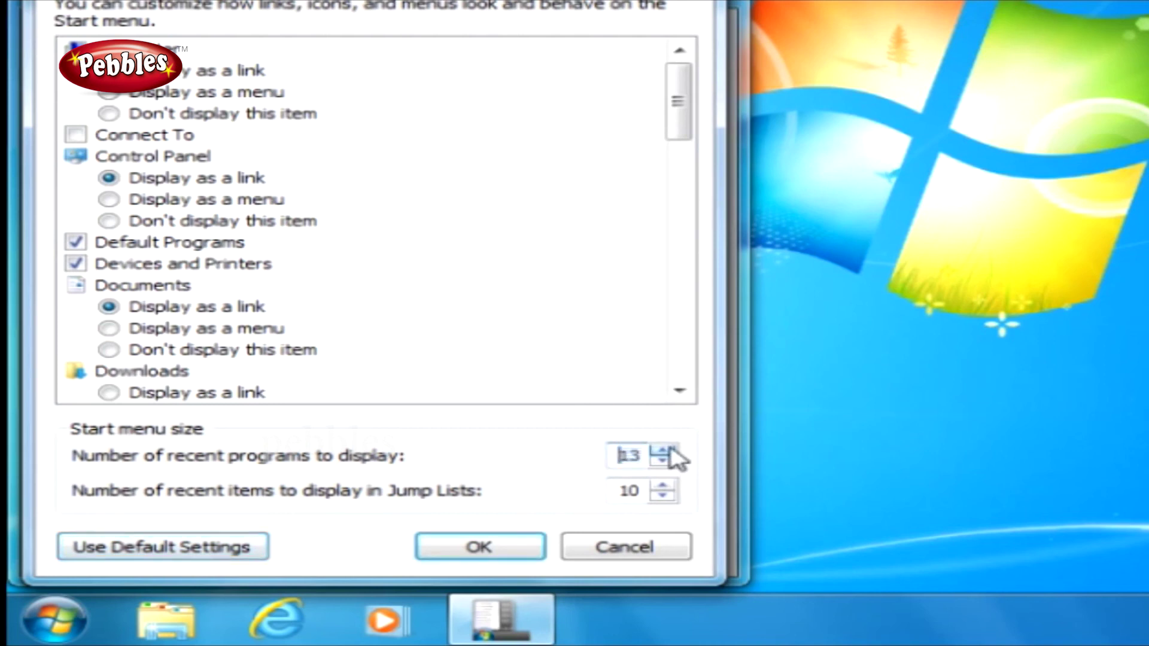
pyautogui.click(662, 485)
pyautogui.click(662, 485)
pyautogui.click(662, 462)
pyautogui.click(662, 461)
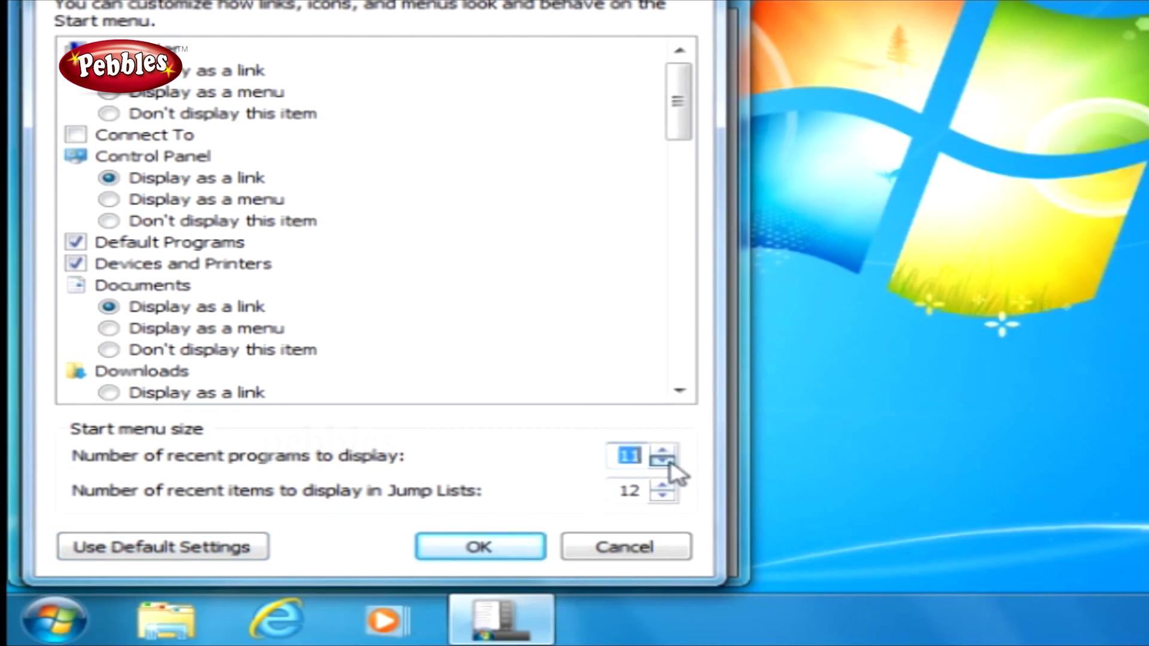
pyautogui.click(662, 495)
pyautogui.click(662, 496)
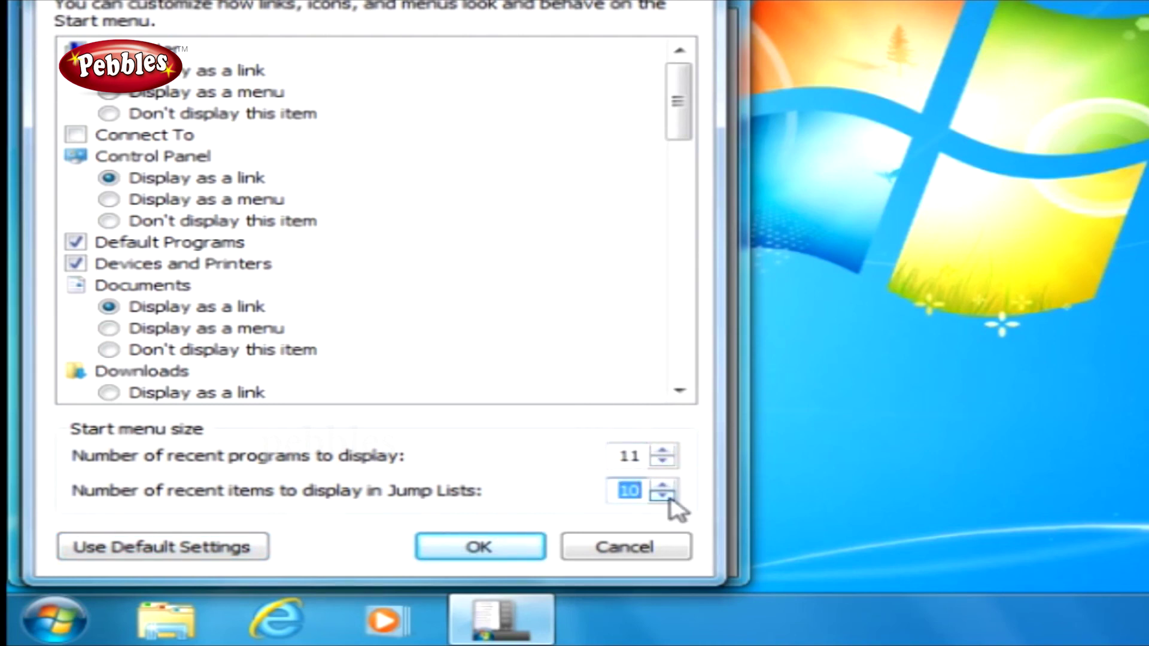
# Discard the Start menu customization changes and view the shutdown options in the Start menu
pyautogui.click(649, 549)
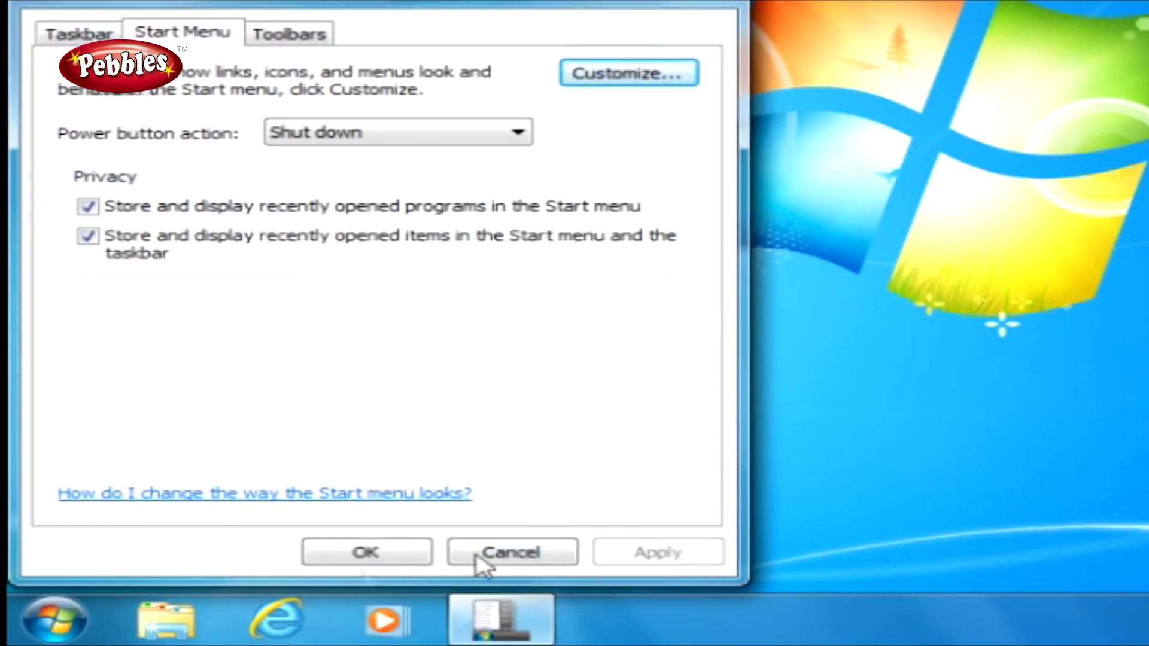
pyautogui.click(72, 627)
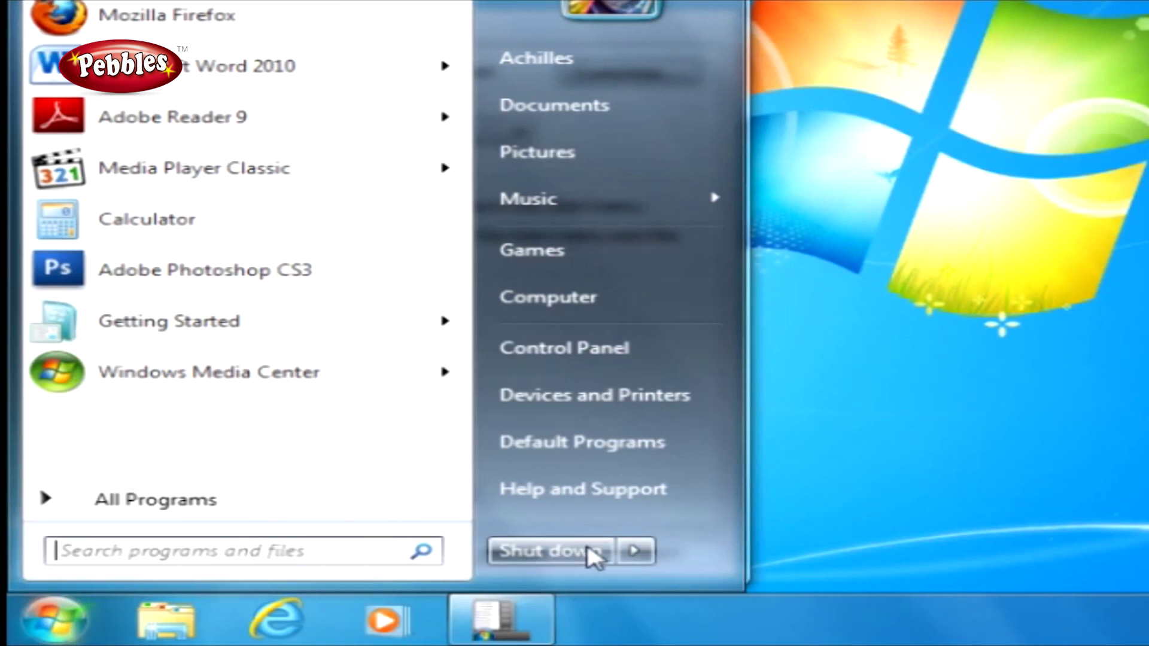
pyautogui.click(633, 551)
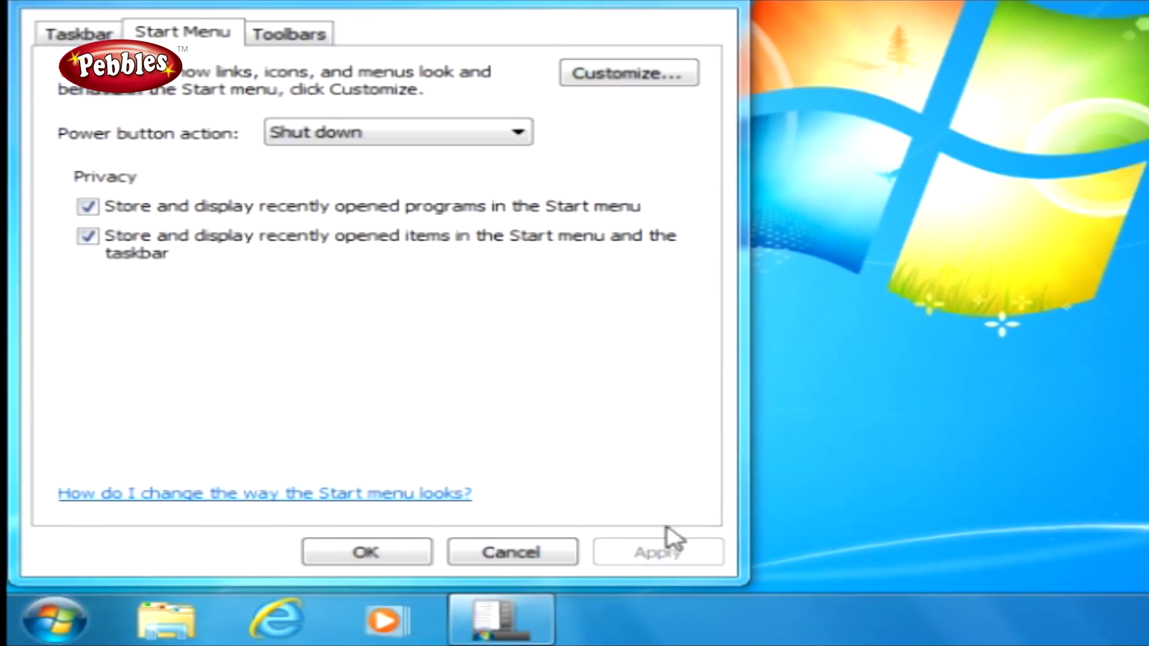
# Examine the available power button actions in the Start menu properties without choosing a different one
pyautogui.moveTo(358, 4); pyautogui.dragTo(377, 5)
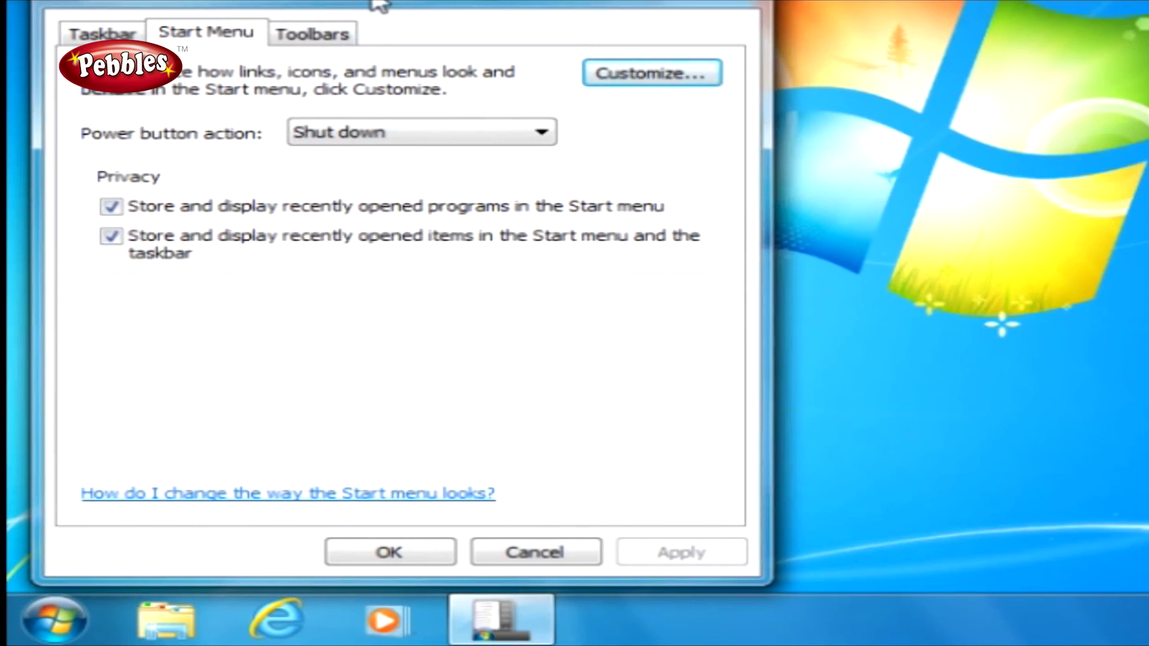
pyautogui.click(542, 133)
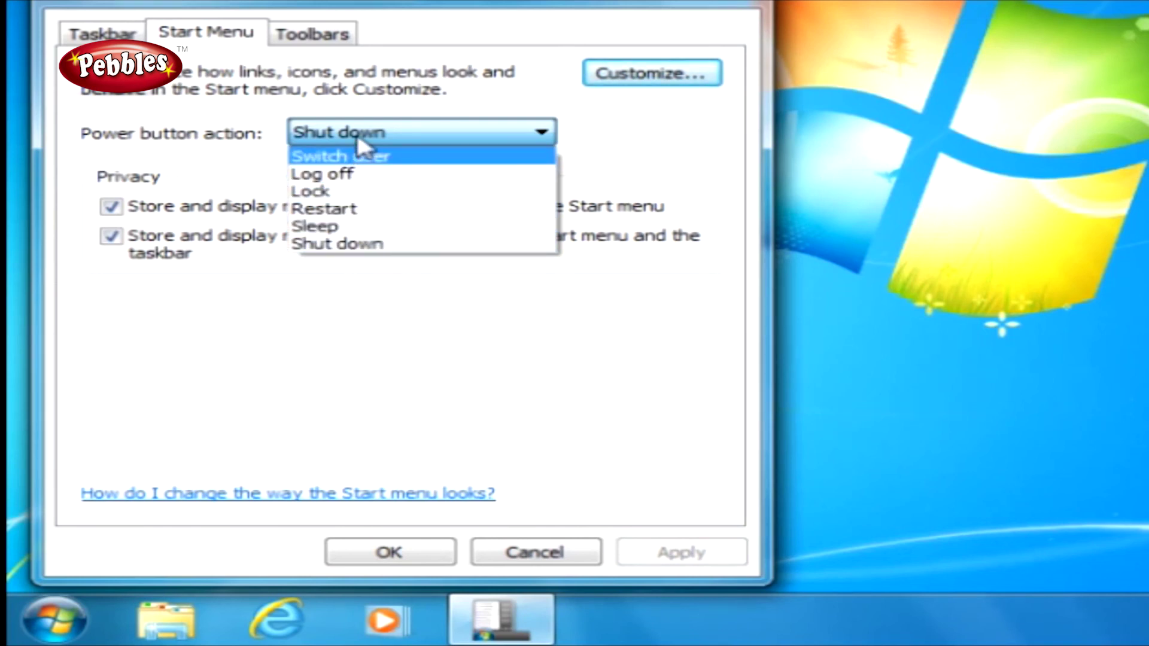
pyautogui.click(613, 176)
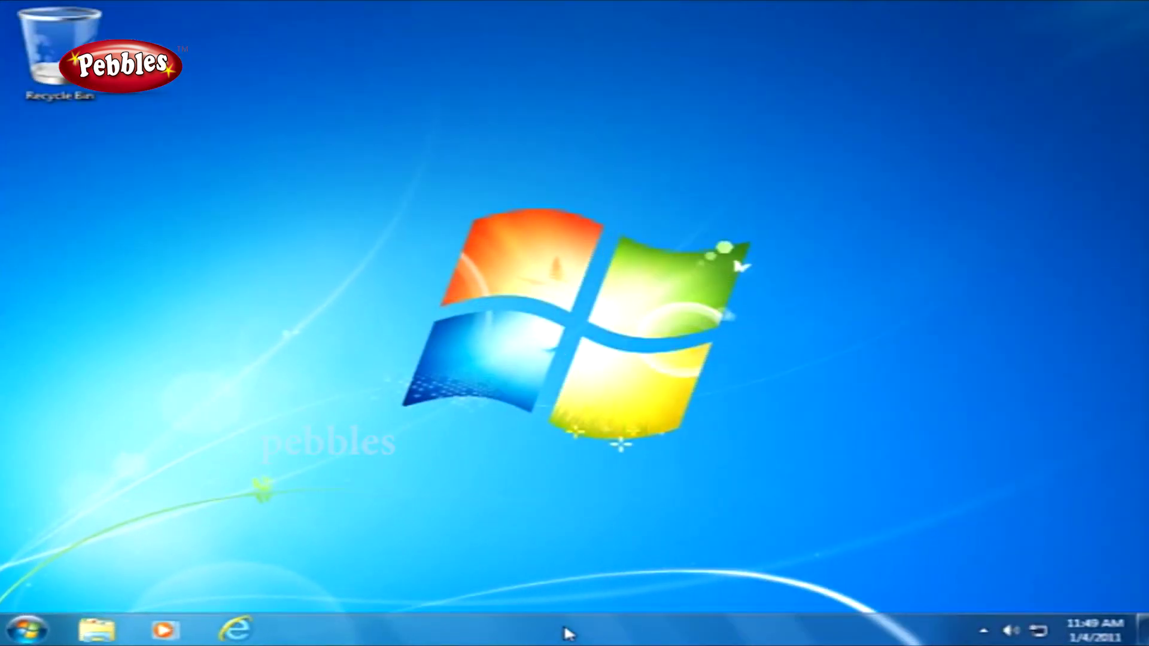
# Move the taskbar around the desktop to the right edge, the top edge and back to the bottom edge
pyautogui.moveTo(567, 633); pyautogui.dragTo(1043, 446)
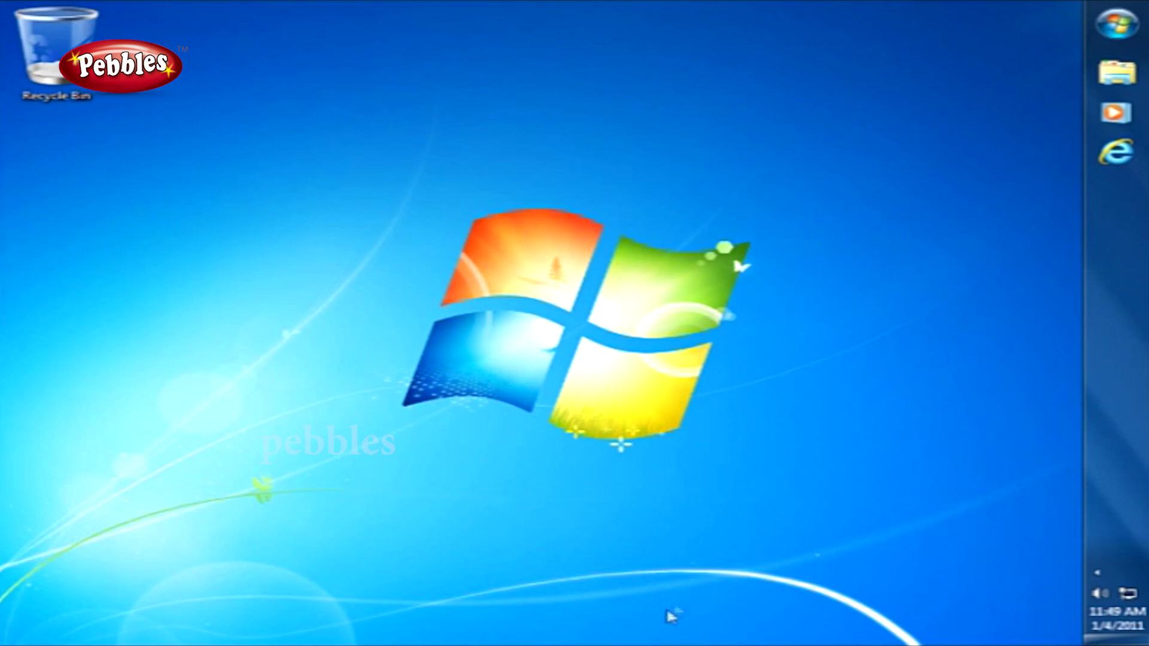
pyautogui.moveTo(1121, 365); pyautogui.dragTo(670, 153)
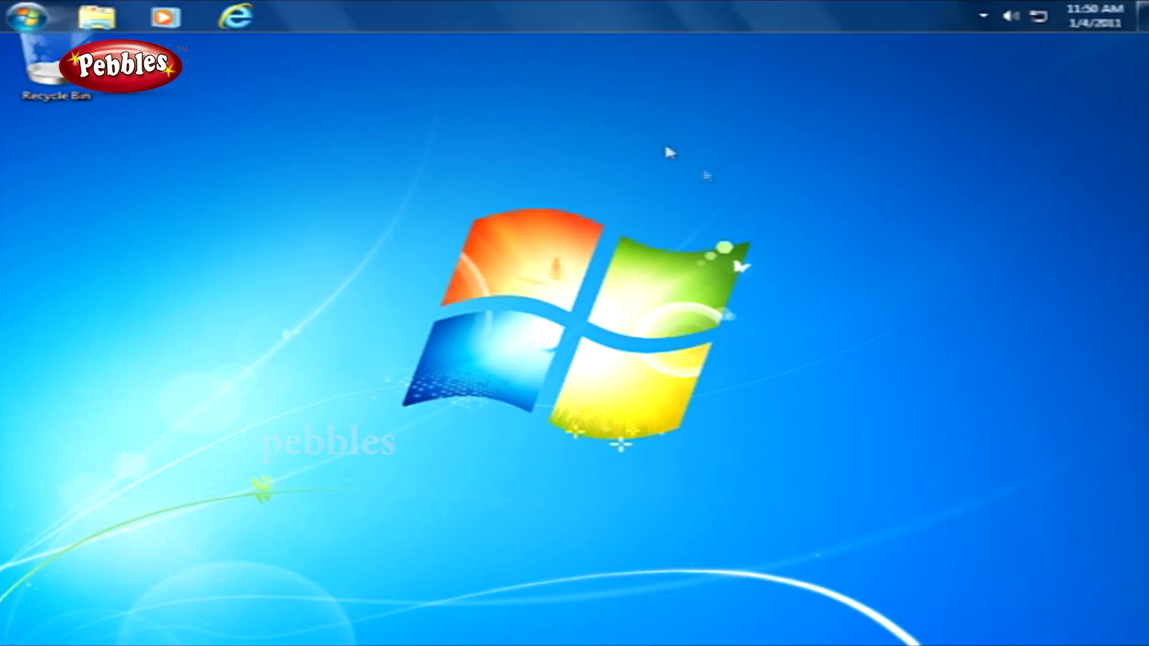
pyautogui.moveTo(544, 14); pyautogui.dragTo(437, 552)
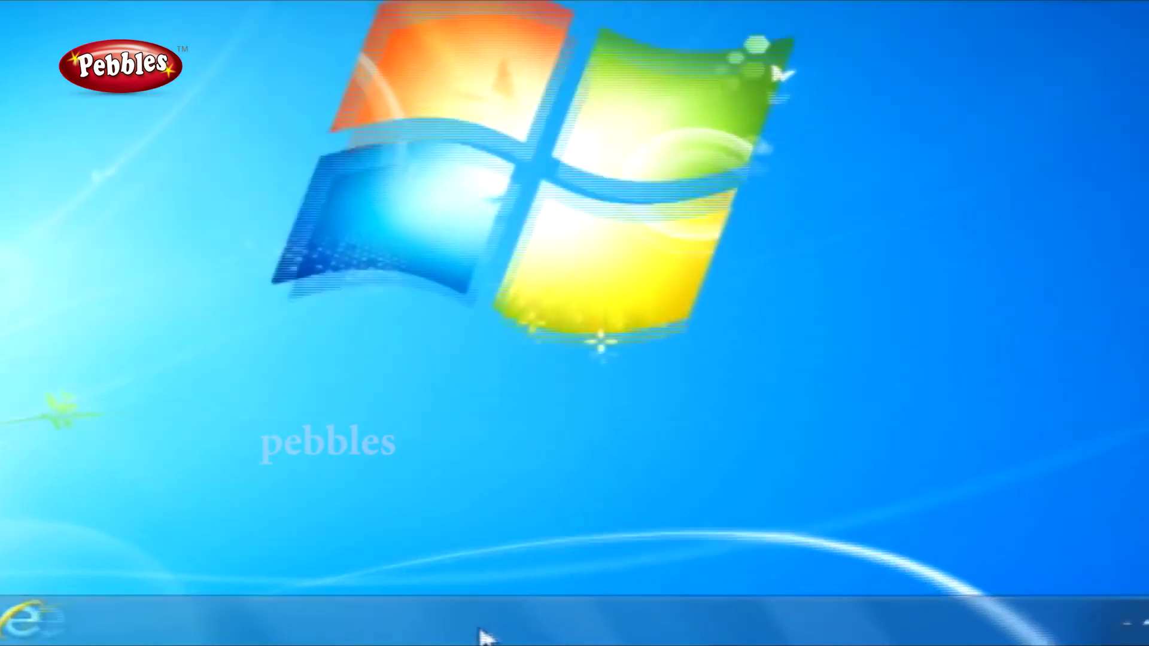
# Lock the taskbar in place and unlock it again
pyautogui.rightClick(439, 625)
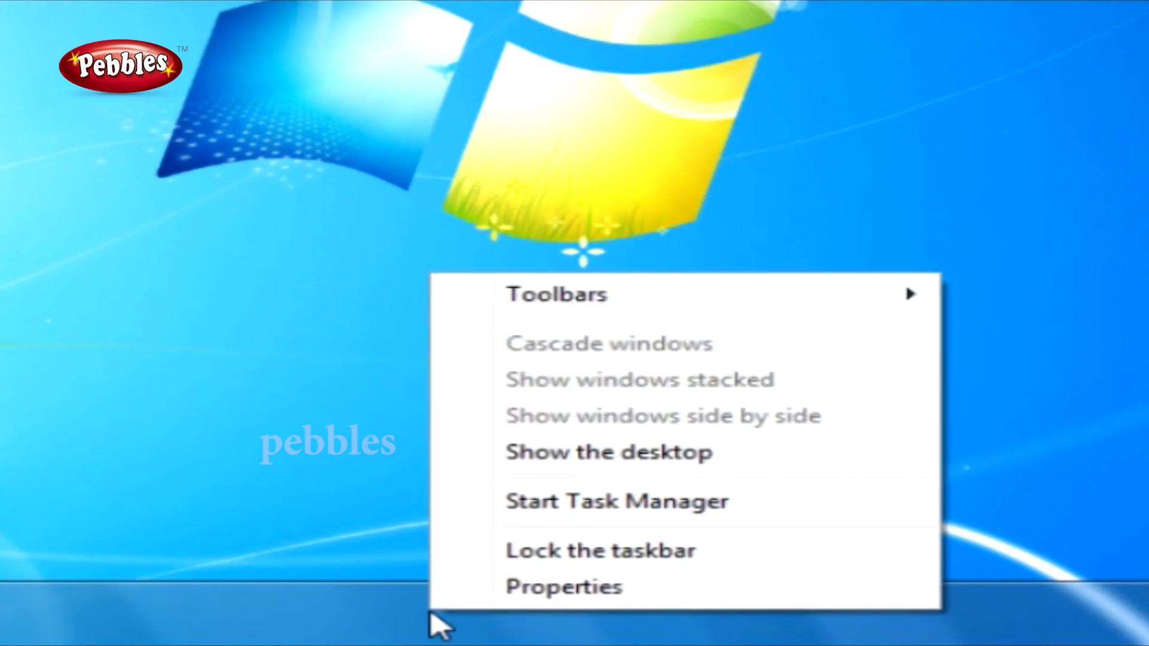
pyautogui.rightClick(441, 613)
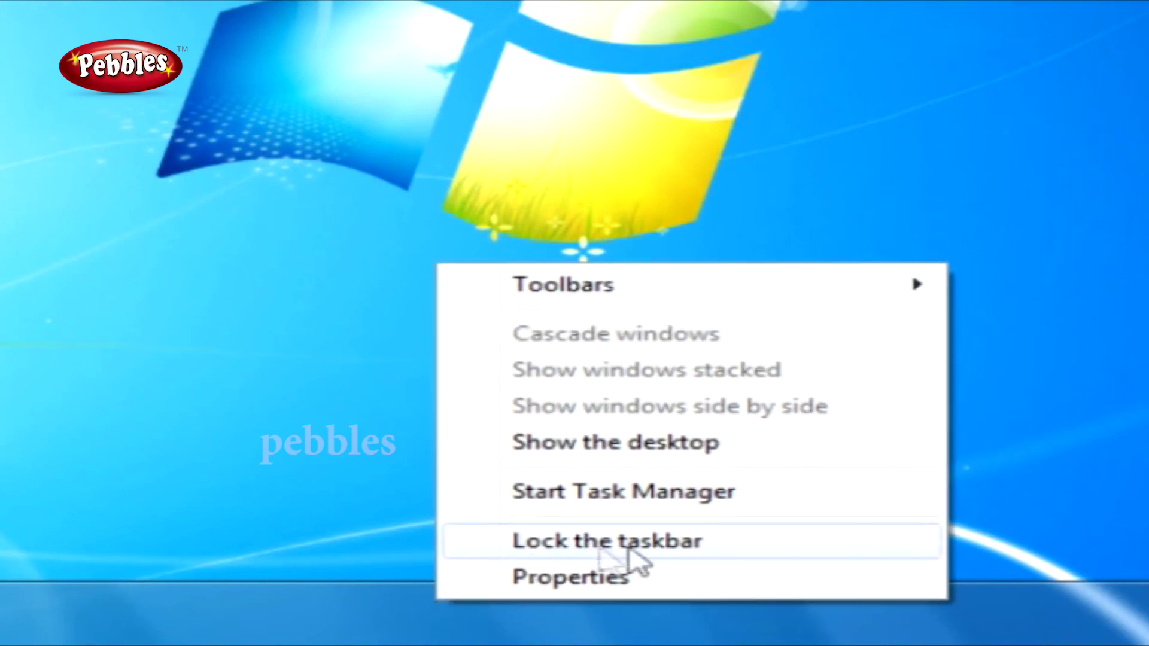
pyautogui.click(679, 544)
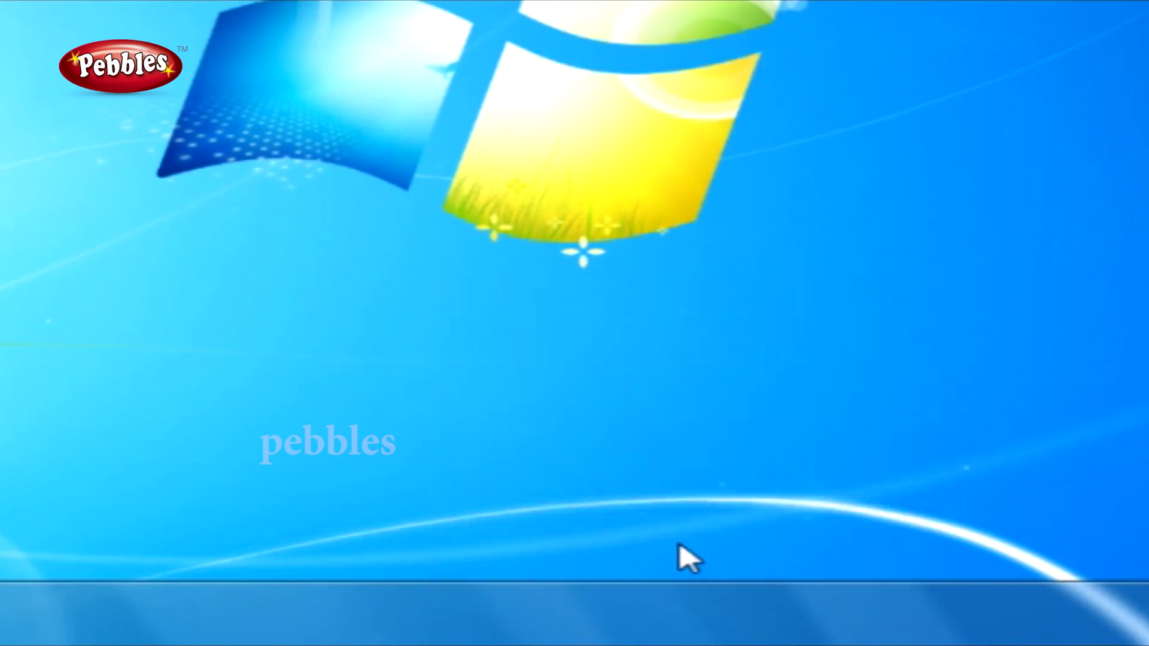
pyautogui.rightClick(532, 617)
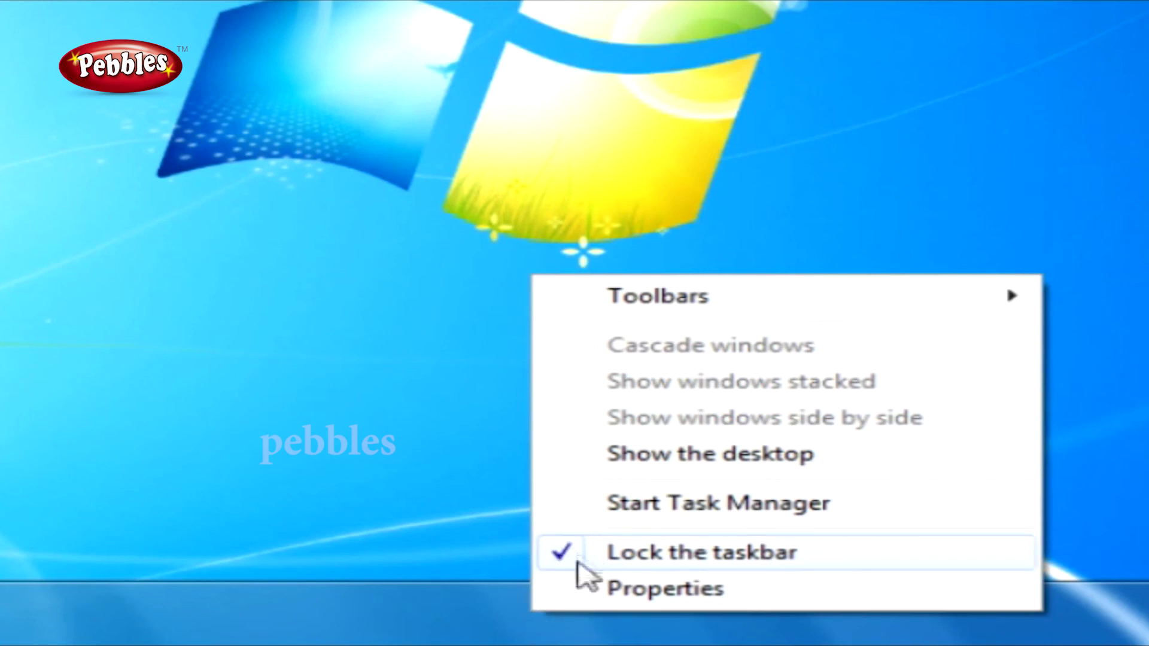
pyautogui.click(814, 552)
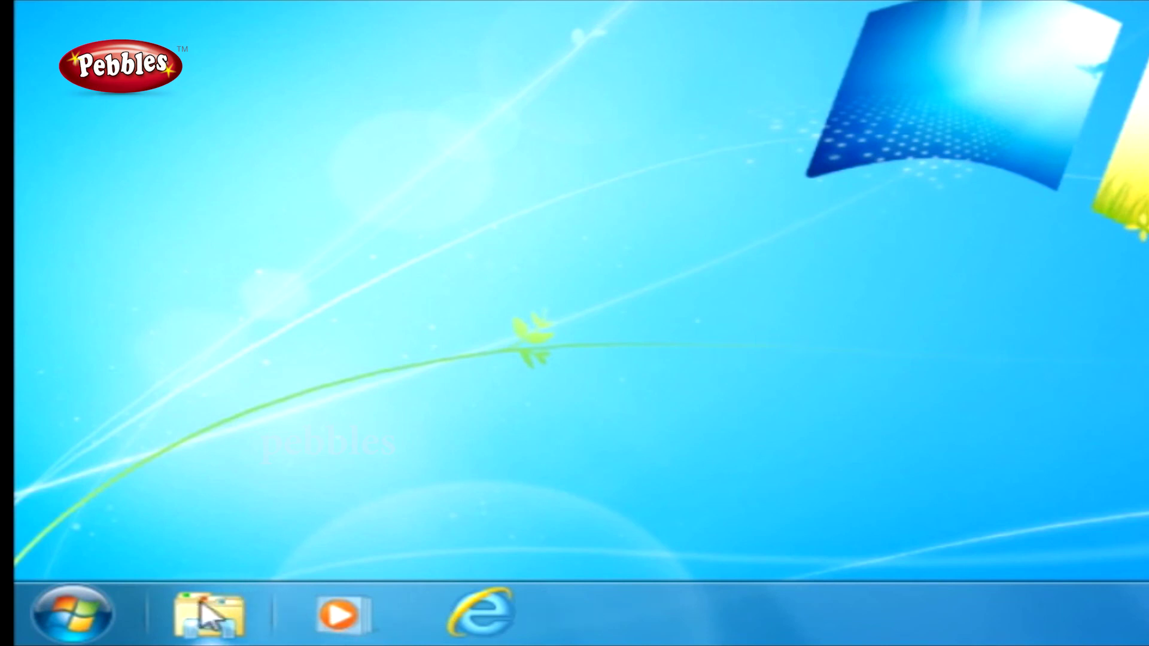
pyautogui.moveTo(201, 605)
pyautogui.mouseDown()
pyautogui.moveTo(516, 616)
pyautogui.moveTo(216, 609)
pyautogui.moveTo(209, 598)
pyautogui.mouseUp()
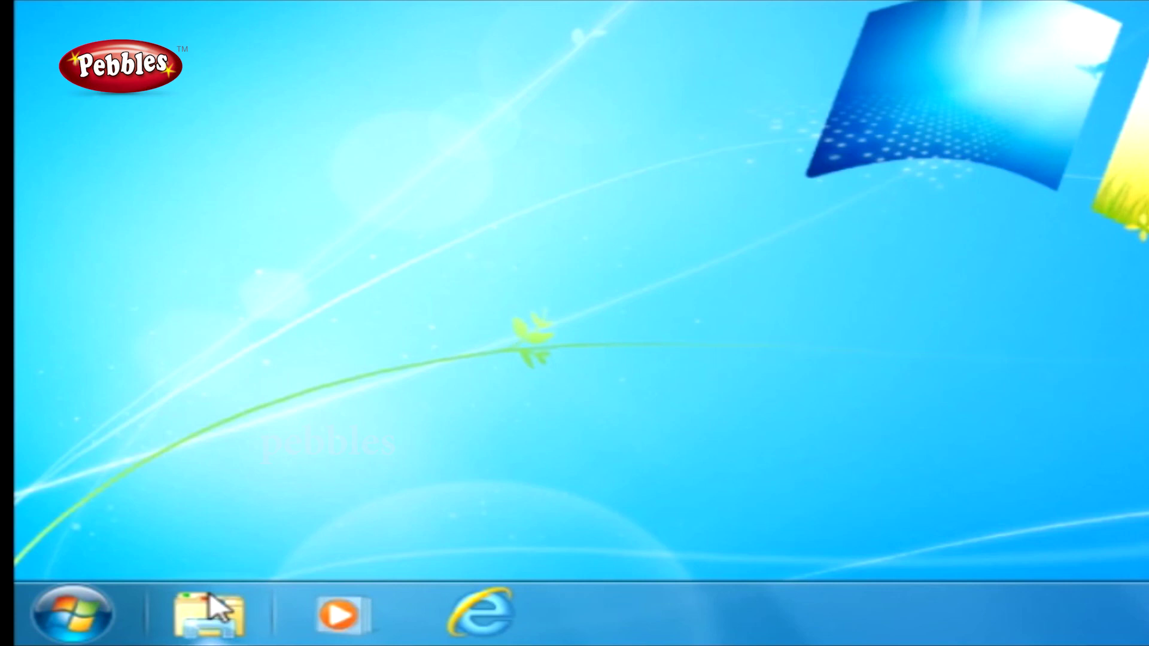